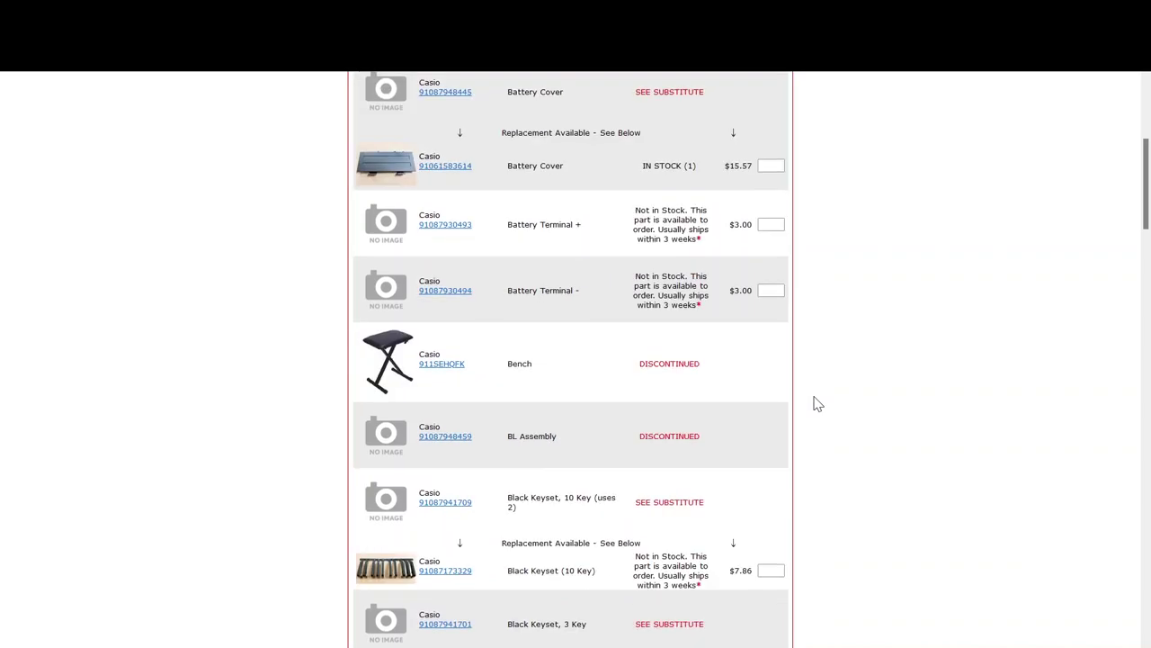
# Scroll the Casio parts list down to the Music Stand row marked DISCONTINUED
pyautogui.scroll(-12, 816, 403)
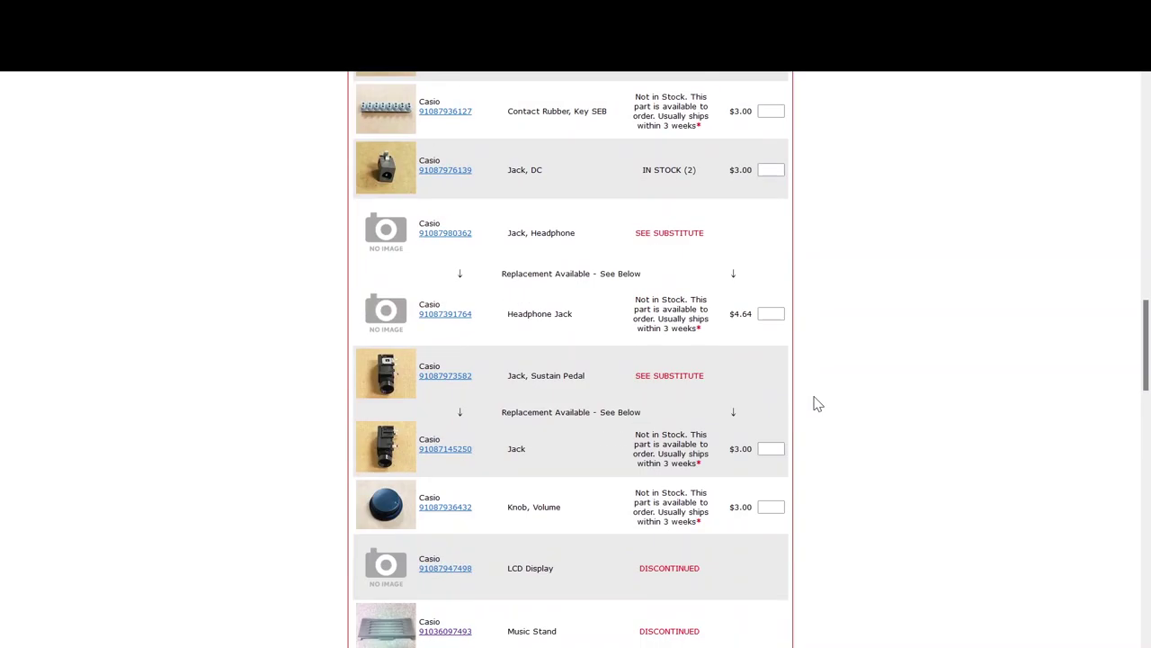
pyautogui.scroll(-4, 816, 403)
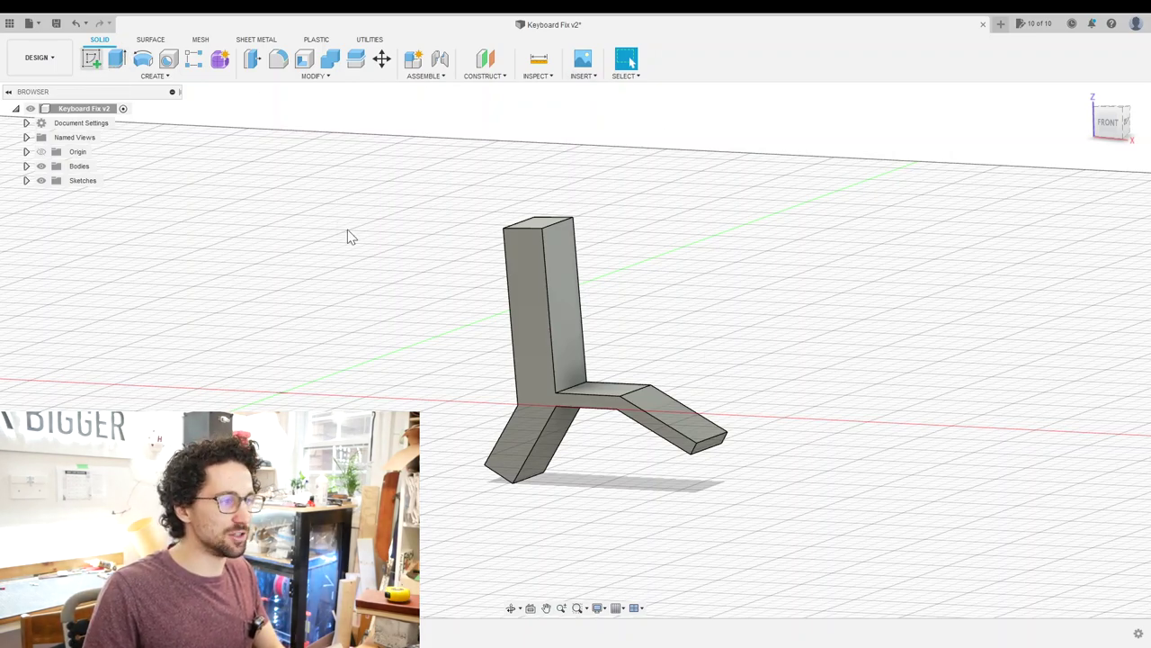
# Start a sketch on the bracket's side face and project the post and both legs into it
pyautogui.click(528, 334)
pyautogui.click(538, 316)
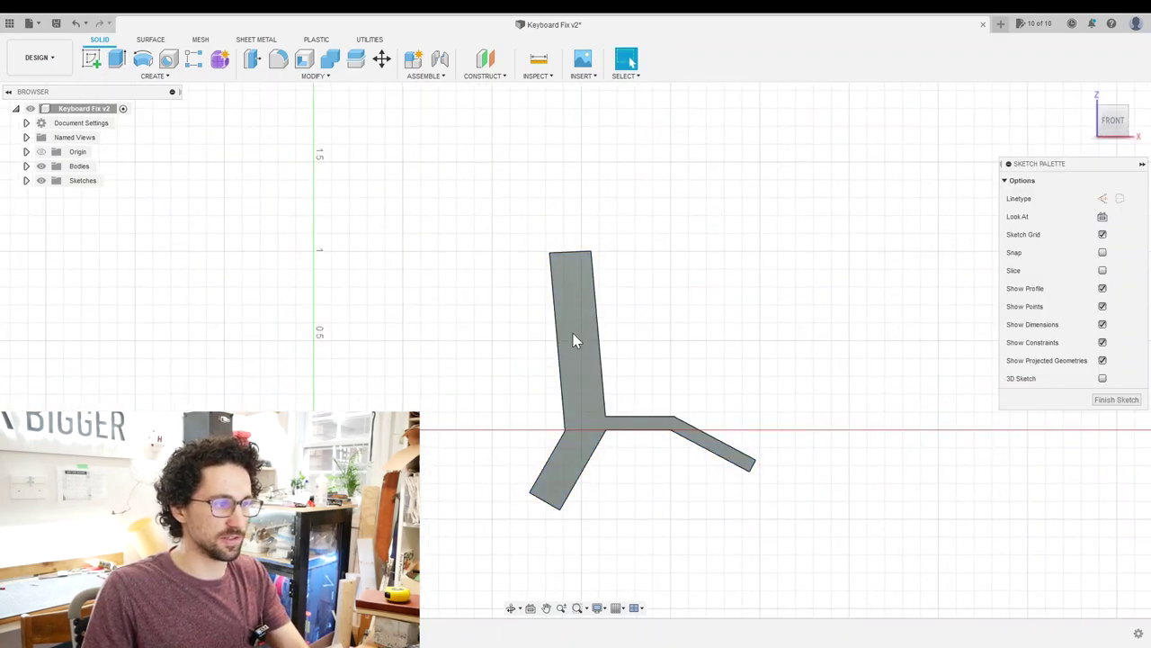
pyautogui.press('p')
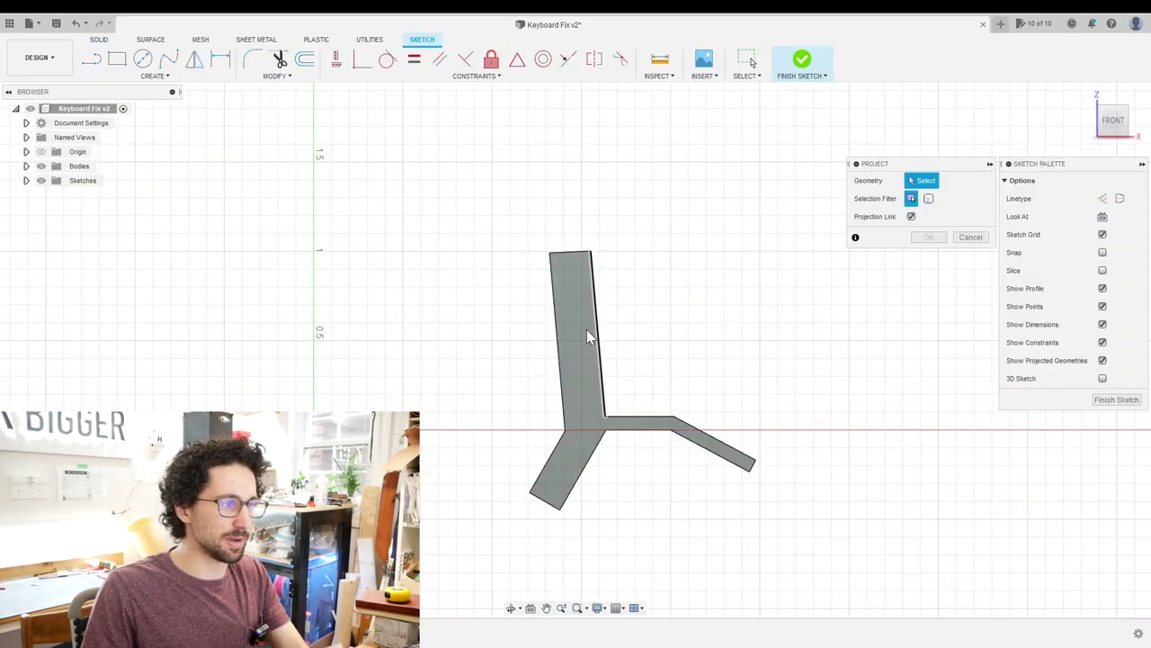
pyautogui.click(587, 336)
pyautogui.click(587, 336)
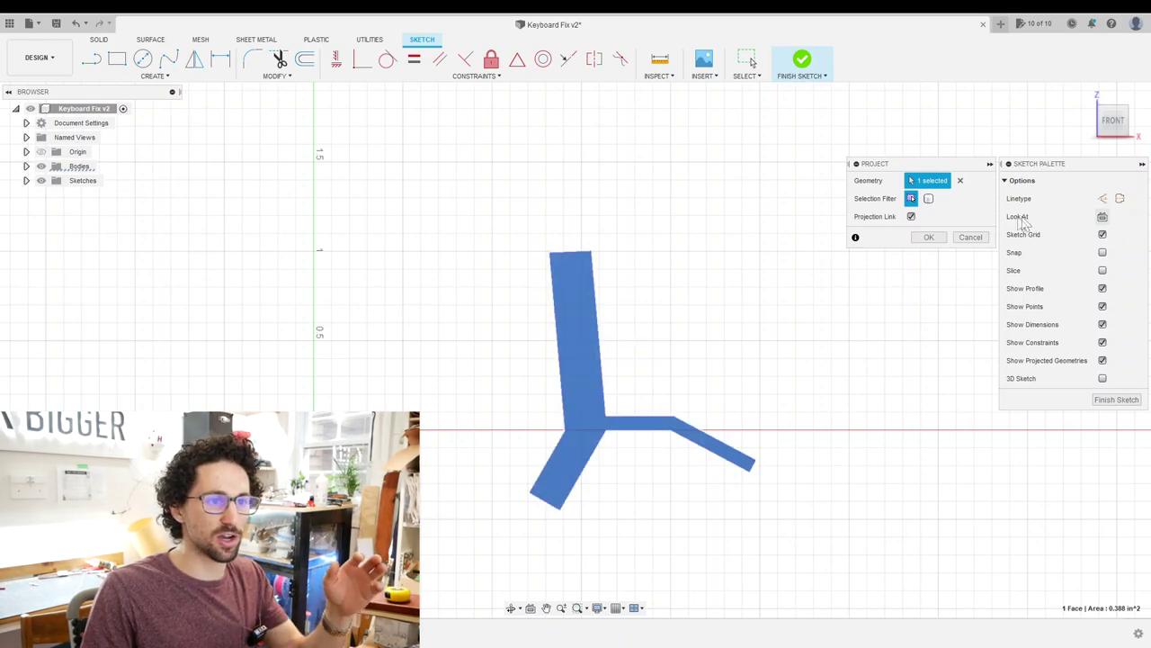
pyautogui.click(929, 237)
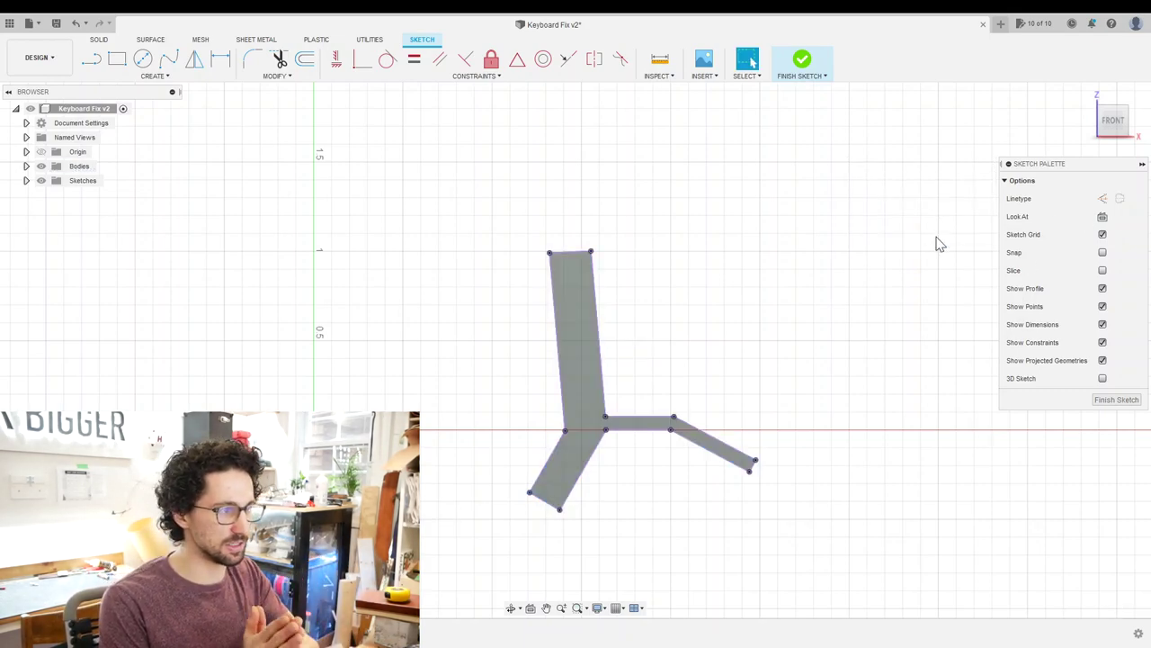
# Draw a 1-inch horizontal line leftward from the right leg's inner corner along the base
pyautogui.press('l')
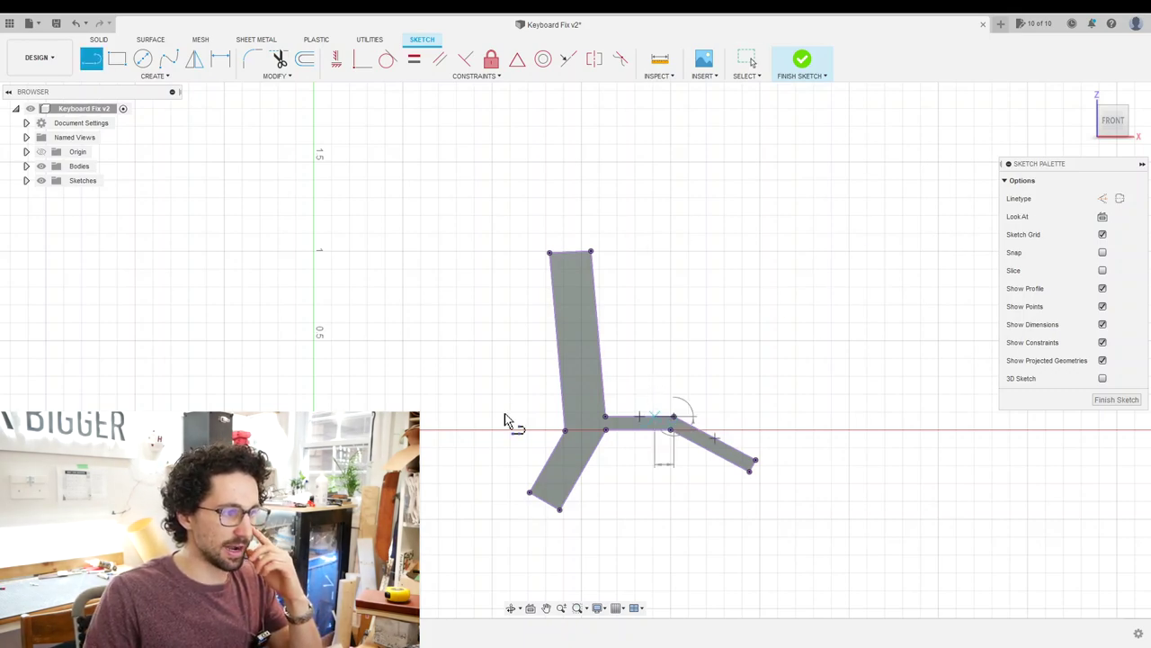
pyautogui.write('1')
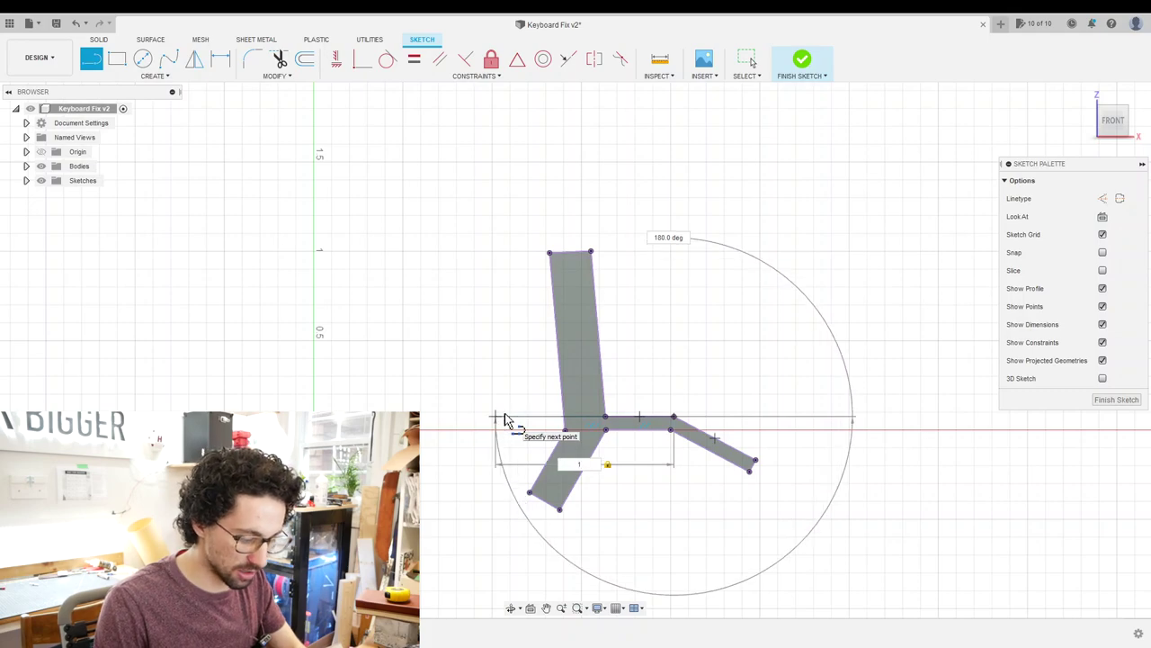
pyautogui.press('Return')
pyautogui.press('Escape')
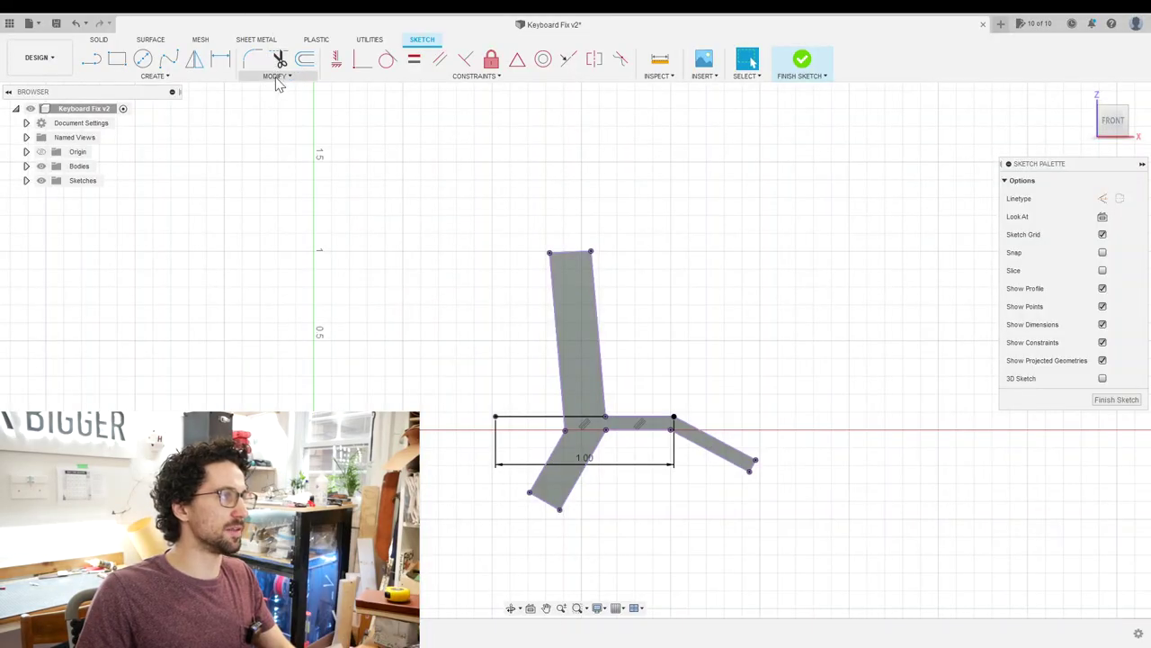
# Add user parameter WoodThickness with expression 0.45 in through Change Parameters
pyautogui.click(277, 79)
pyautogui.click(289, 192)
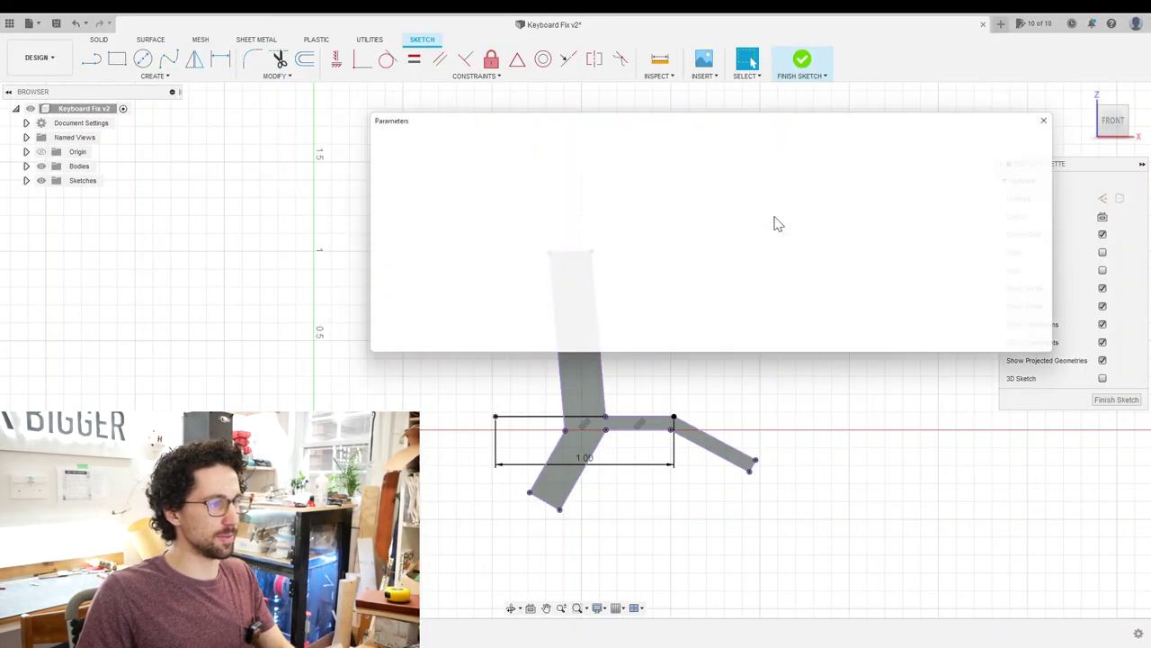
pyautogui.click(490, 165)
pyautogui.write('WoodThickness')
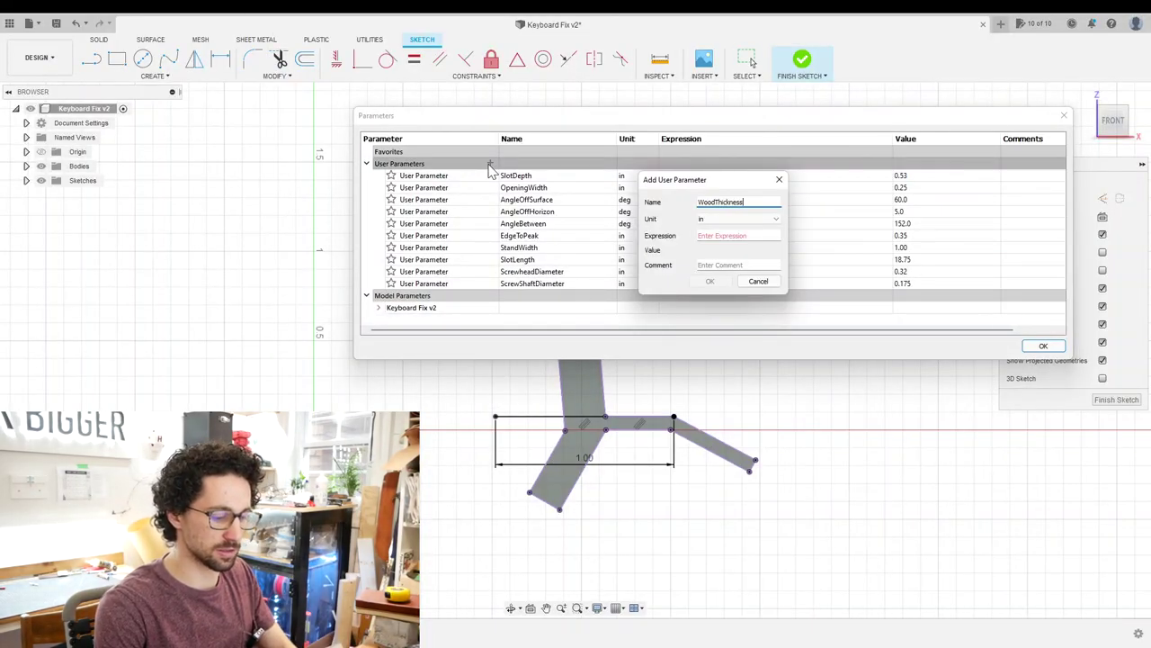
pyautogui.press('Tab')
pyautogui.write('0.')
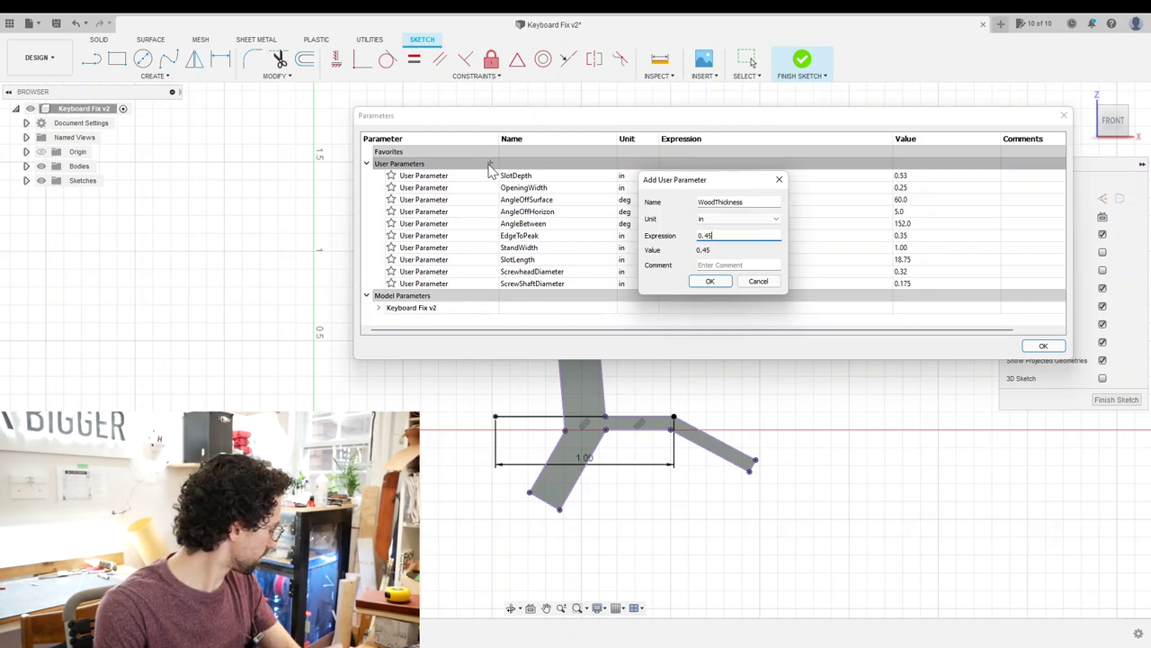
pyautogui.press('Return')
pyautogui.press('Return')
# Draw a 2-inch slanted line and constrain it parallel to the bracket's upright
pyautogui.press('l')
pyautogui.click(494, 416)
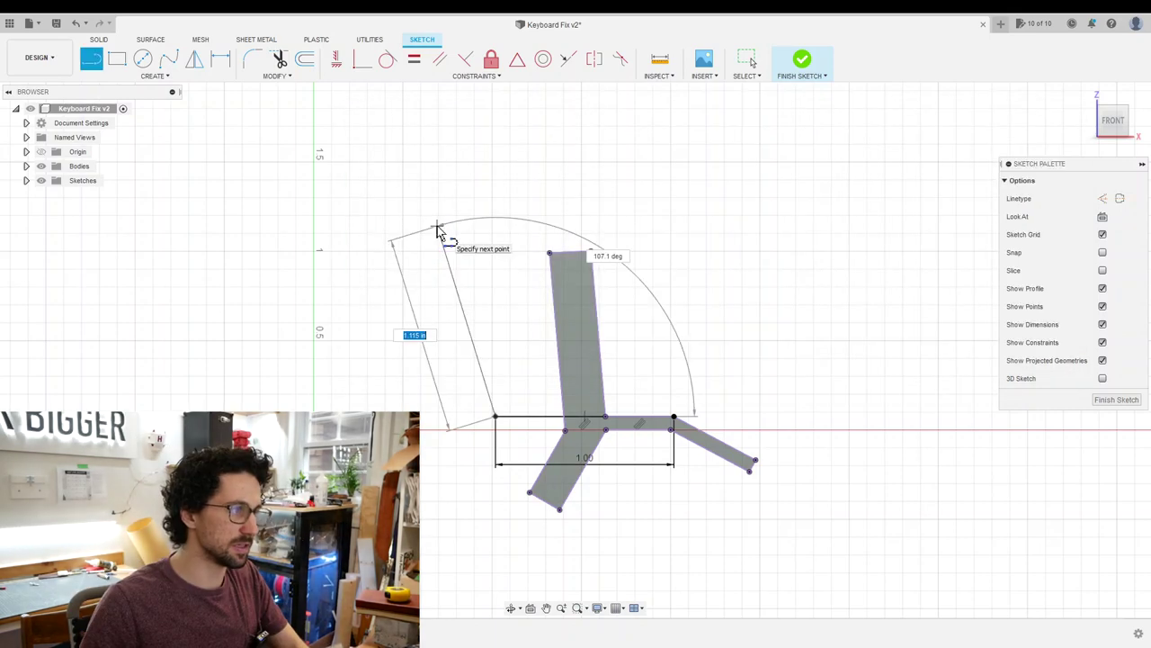
pyautogui.write('2')
pyautogui.press('Tab')
pyautogui.scroll(-2, 437, 232)
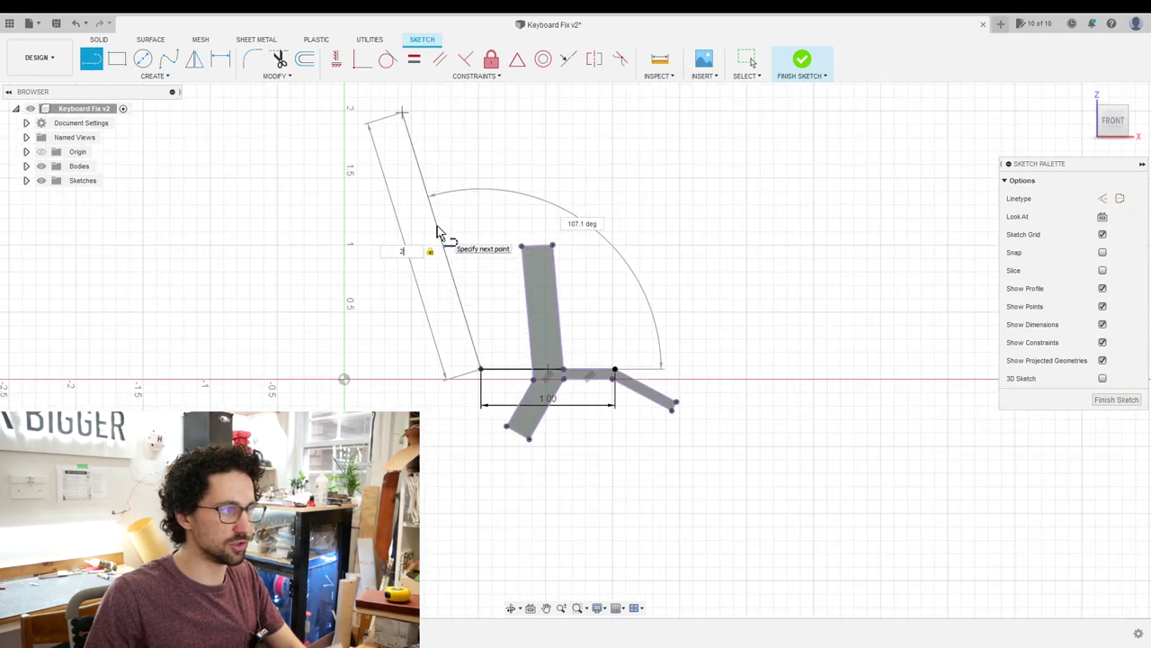
pyautogui.click(437, 233)
pyautogui.press('Escape')
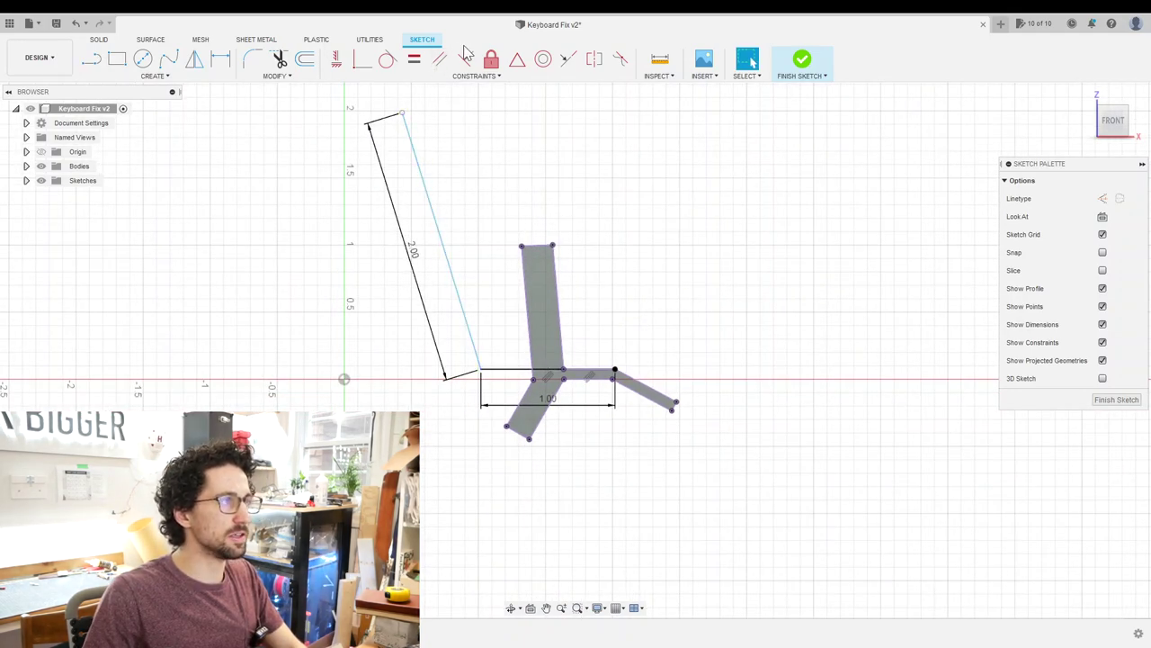
pyautogui.click(441, 59)
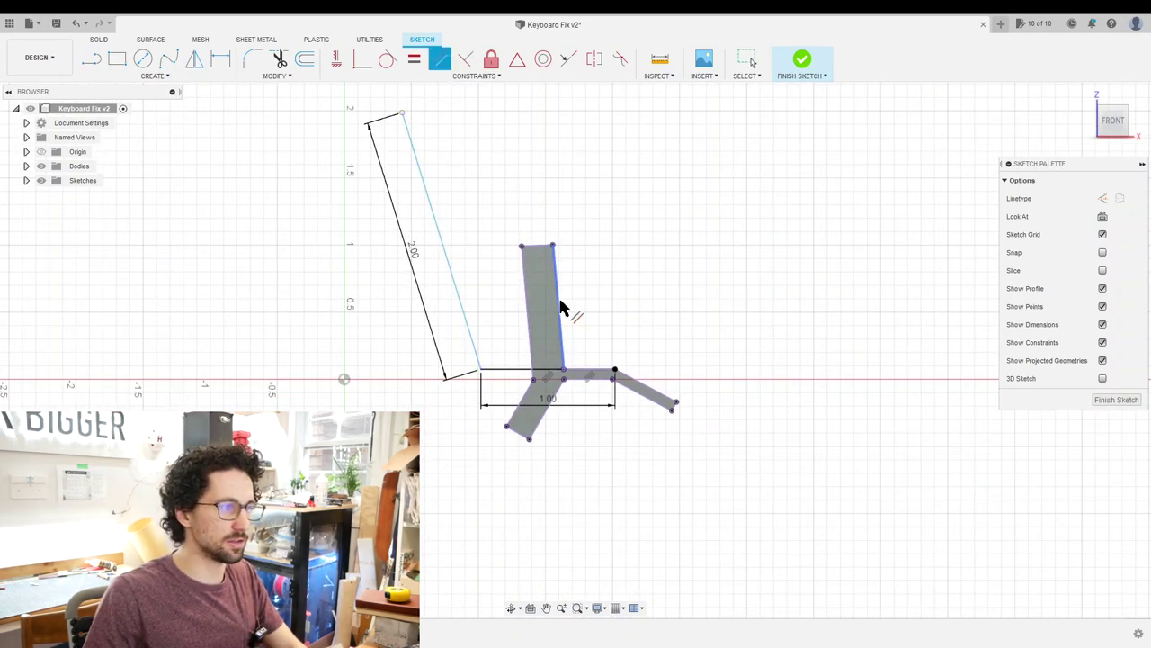
pyautogui.click(456, 300)
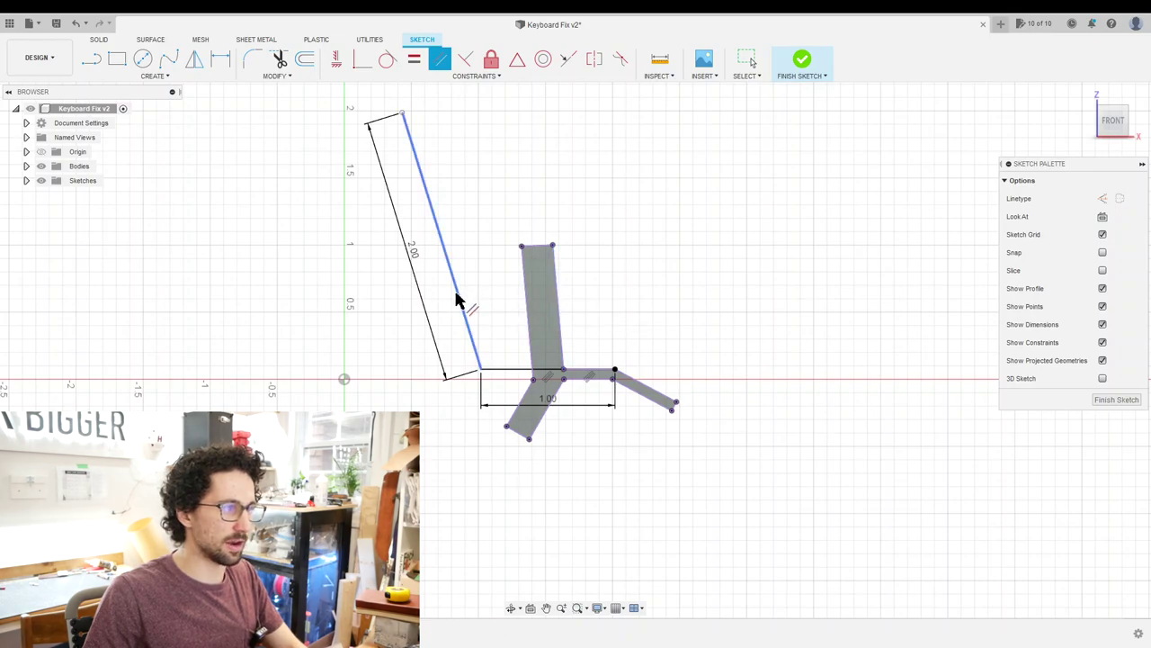
pyautogui.click(559, 323)
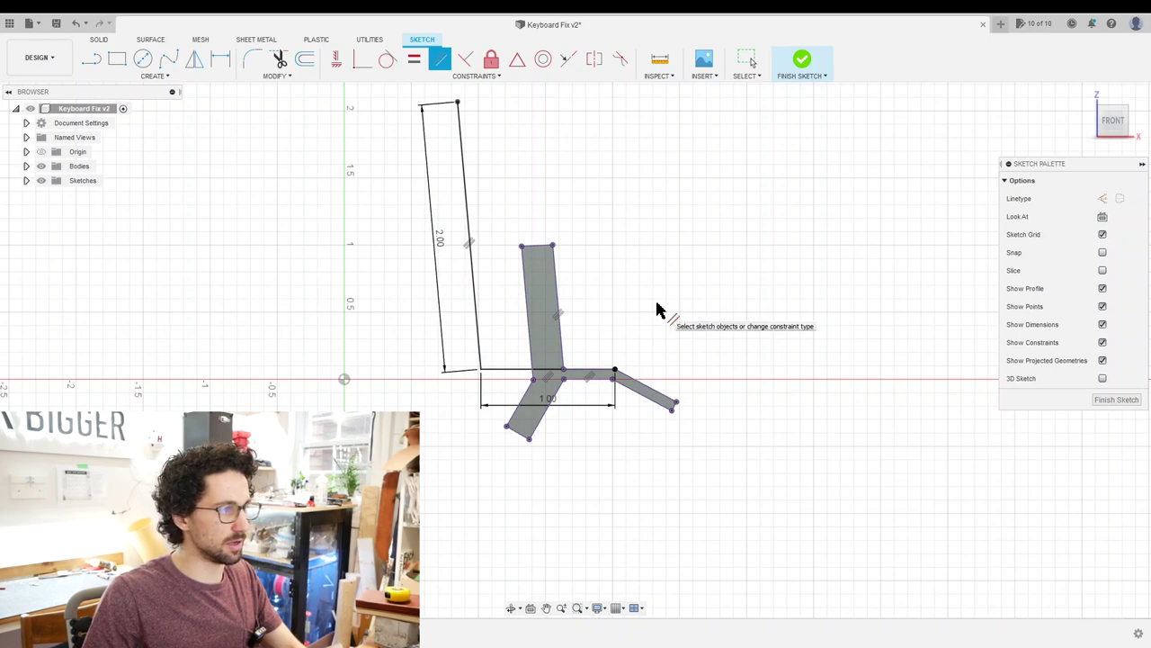
pyautogui.press('Escape')
# Draw a second 2-inch line near the base, parallel to the first one
pyautogui.press('l')
pyautogui.scroll(2, 480, 319)
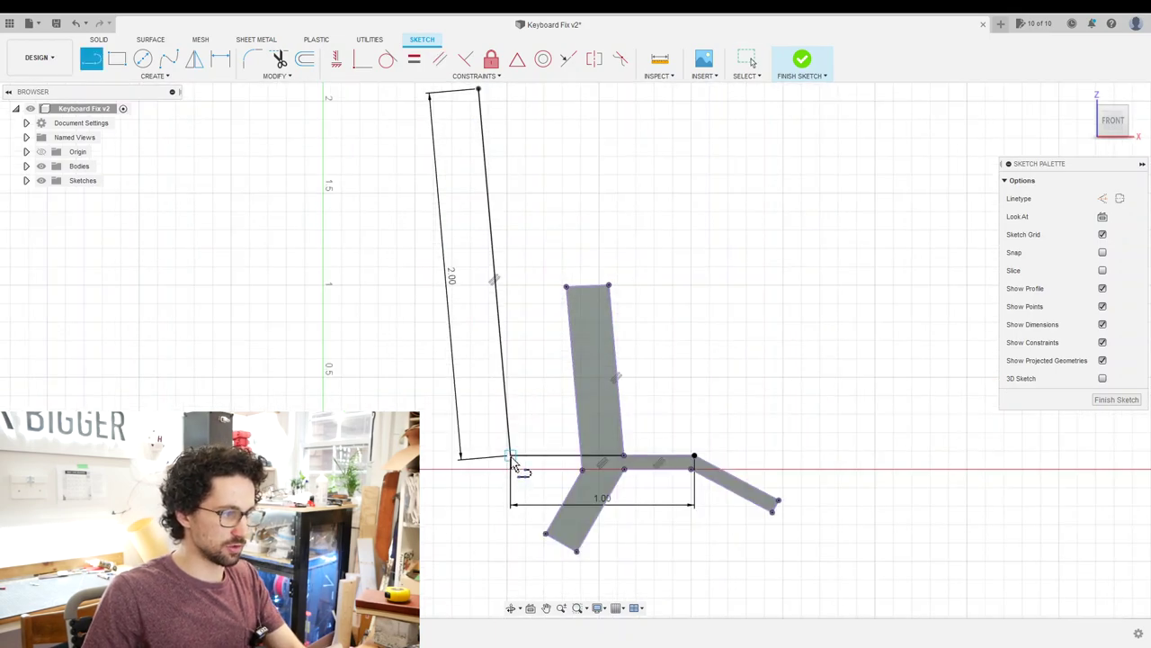
pyautogui.click(480, 369)
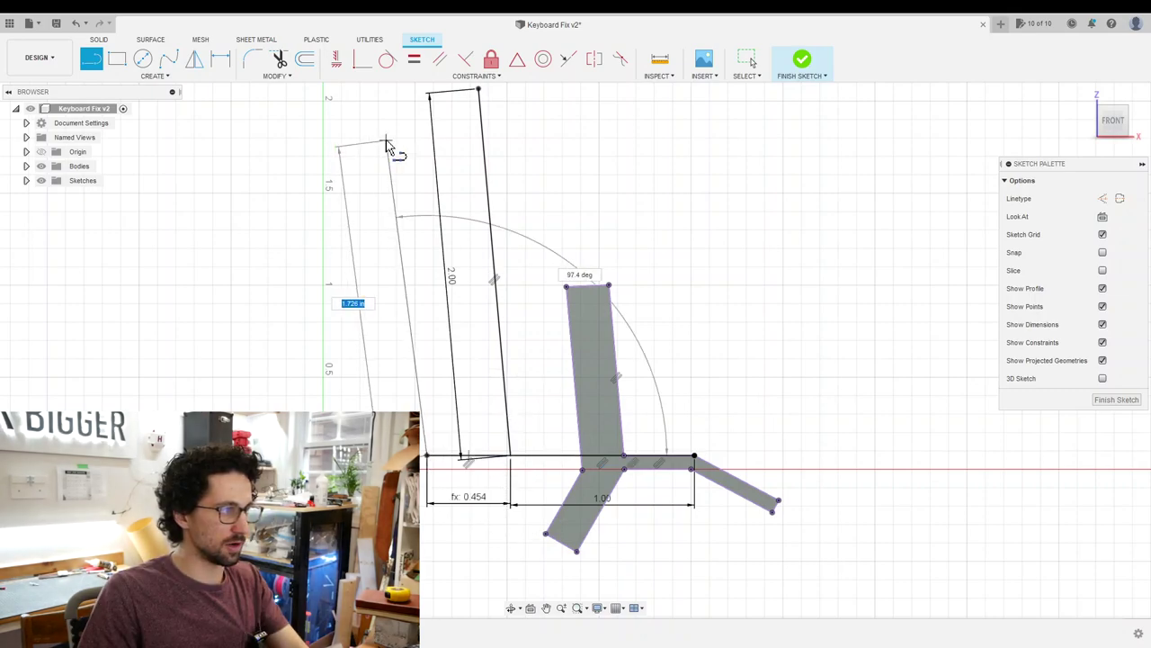
pyautogui.write('2')
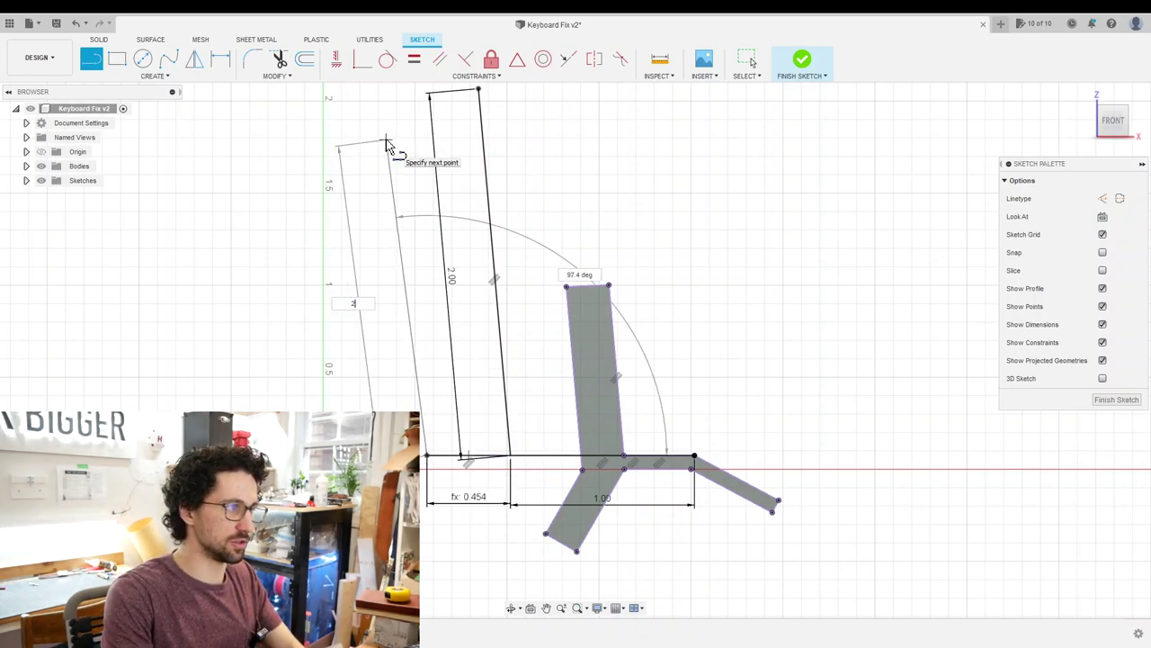
pyautogui.press('Tab')
pyautogui.press('Return')
pyautogui.press('Escape')
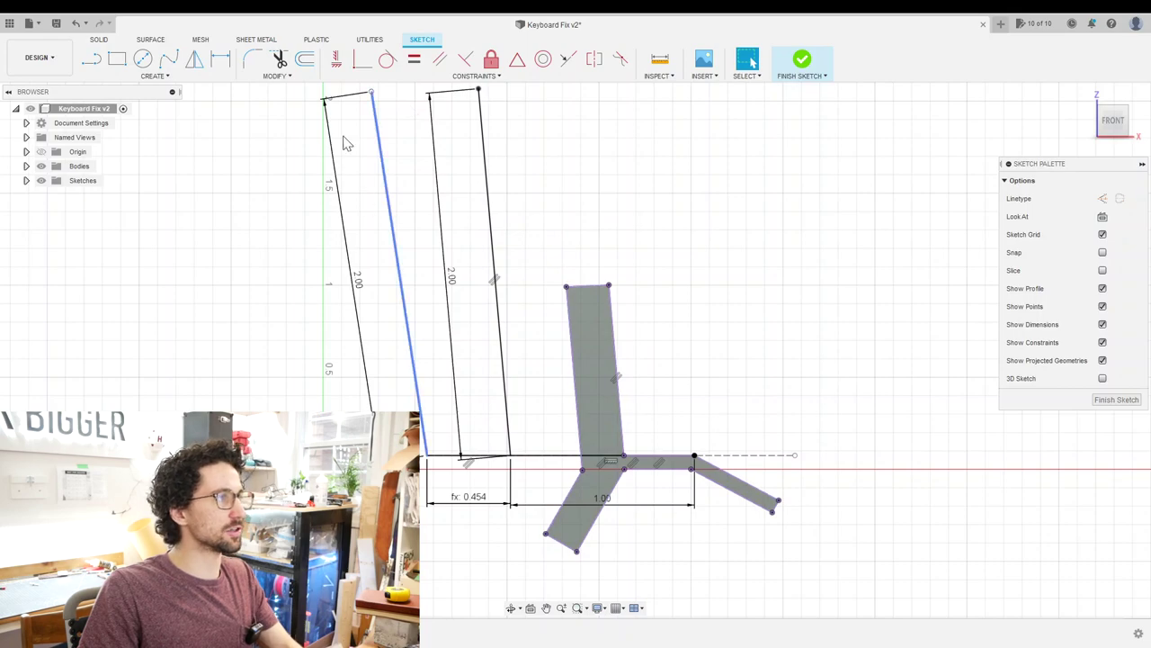
pyautogui.click(414, 60)
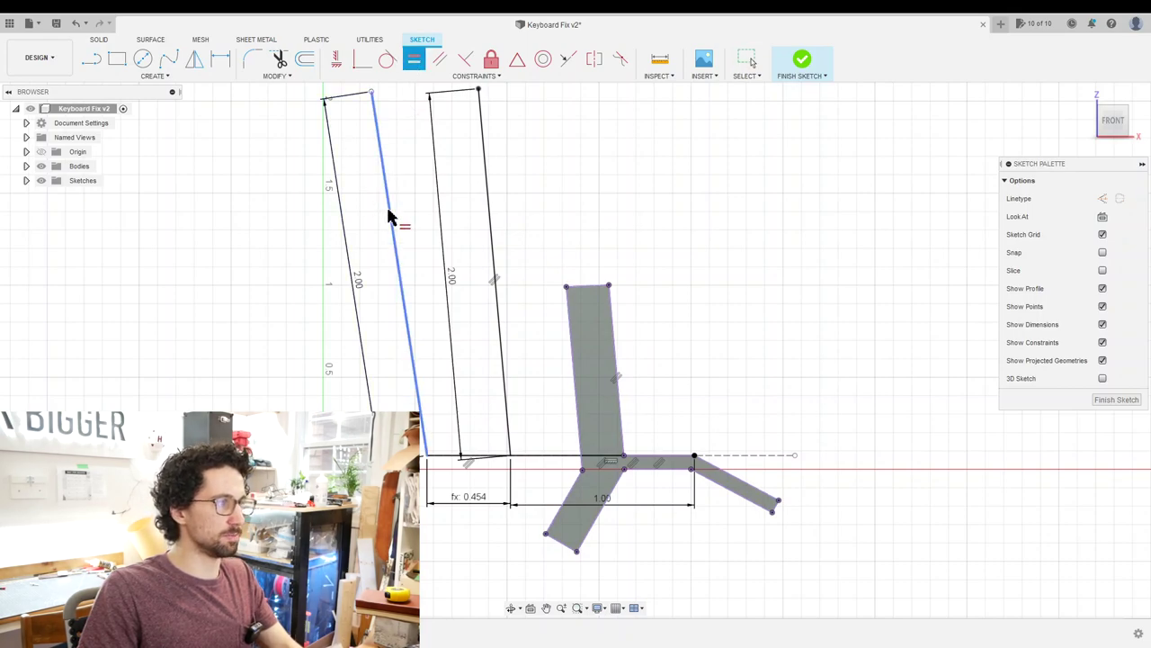
pyautogui.click(386, 204)
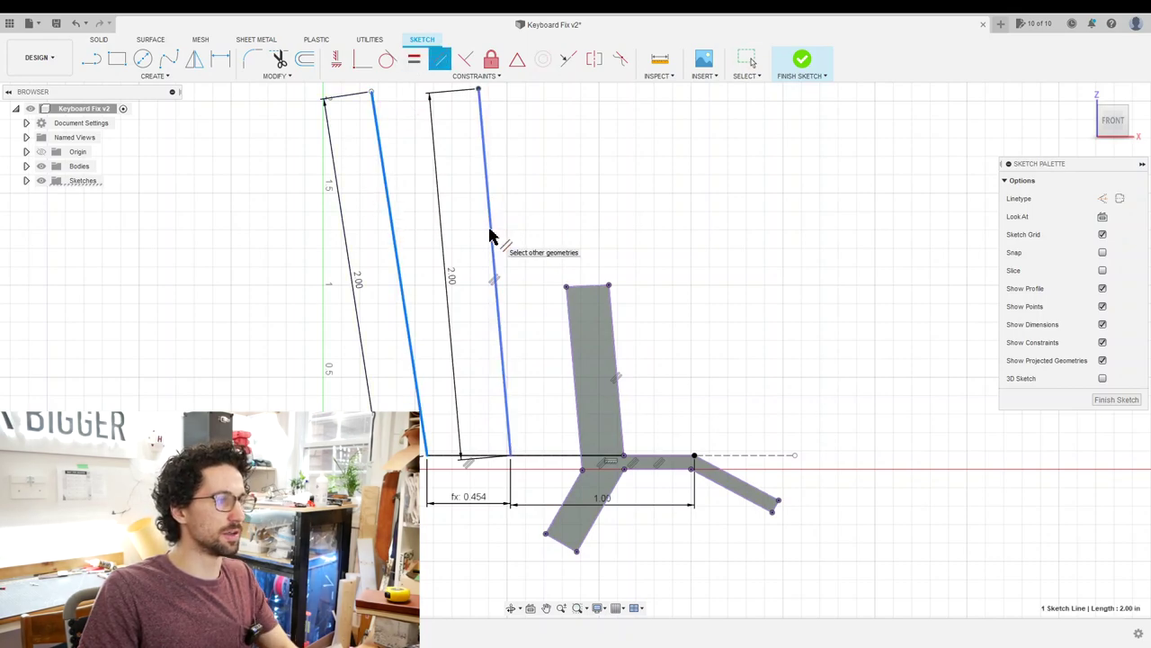
pyautogui.click(489, 231)
pyautogui.press('Escape')
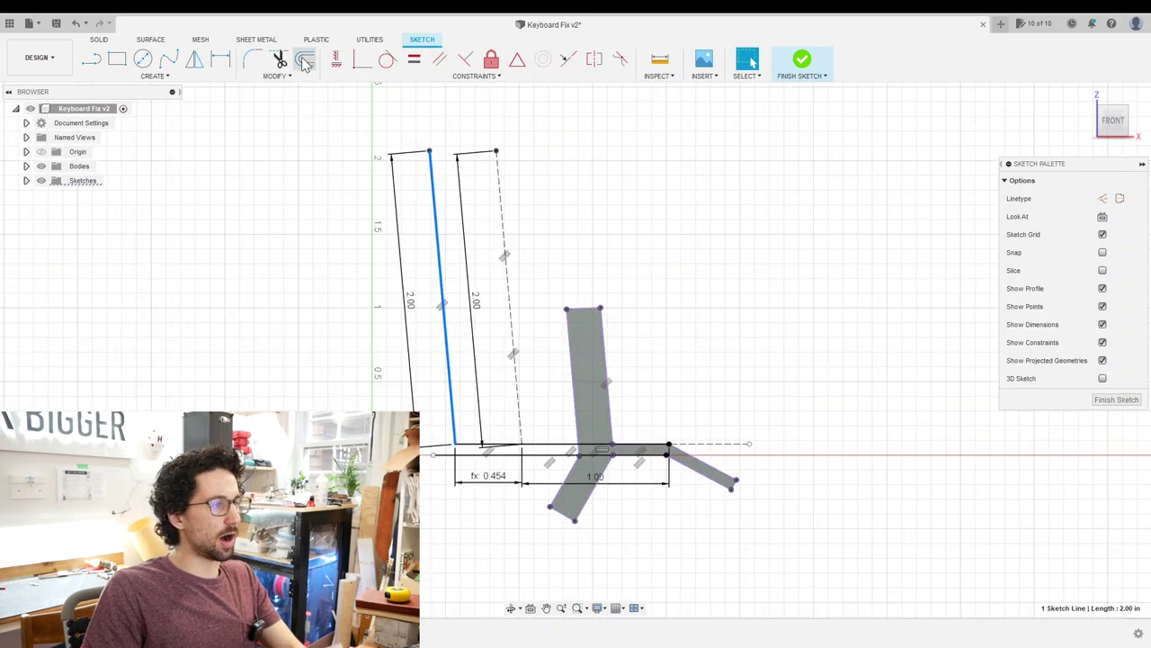
# Offset a line by 0.1 in and close the top of the offset pair
pyautogui.press('o')
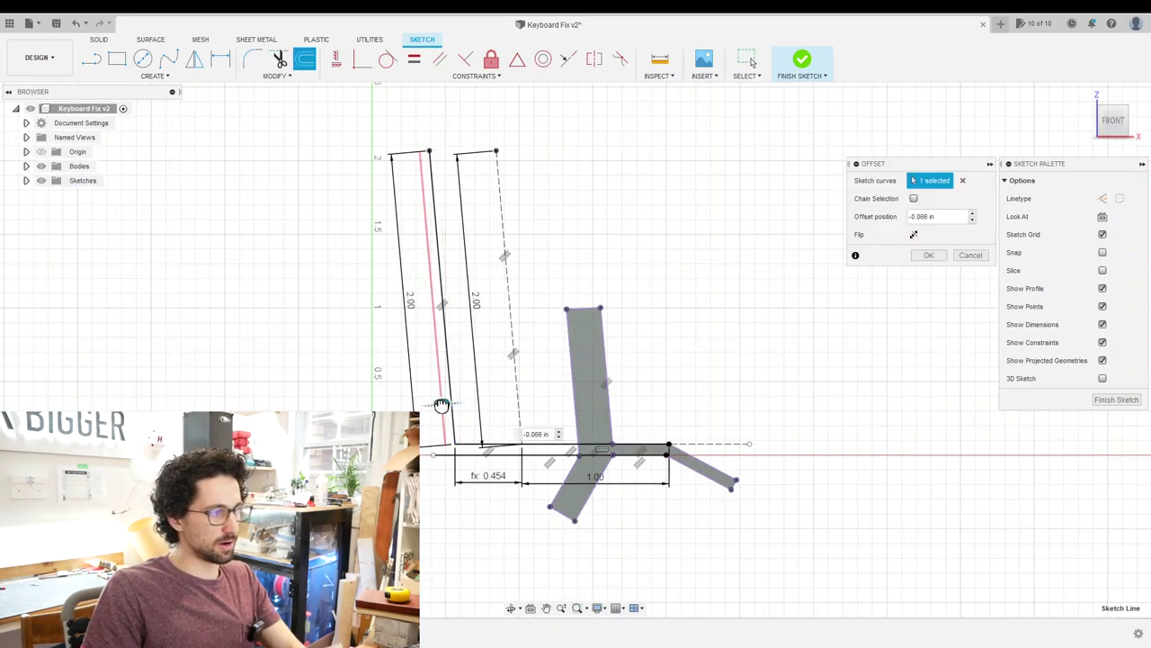
pyautogui.write('0.1')
pyautogui.press('Return')
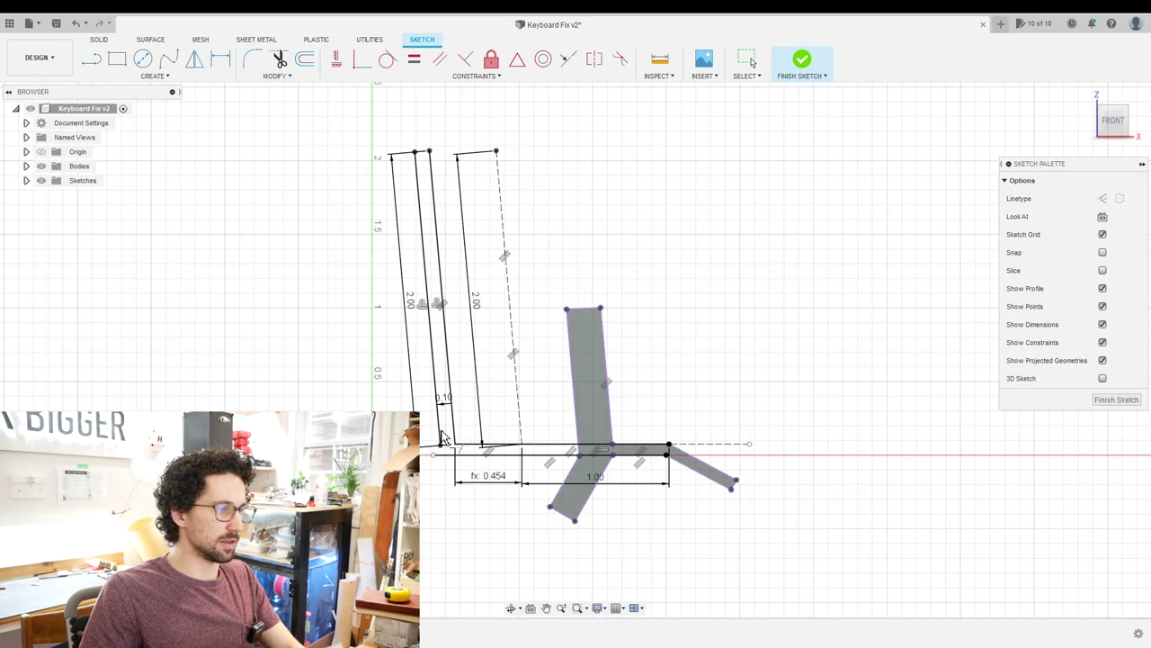
pyautogui.click(441, 438)
pyautogui.press('Escape')
pyautogui.press('l')
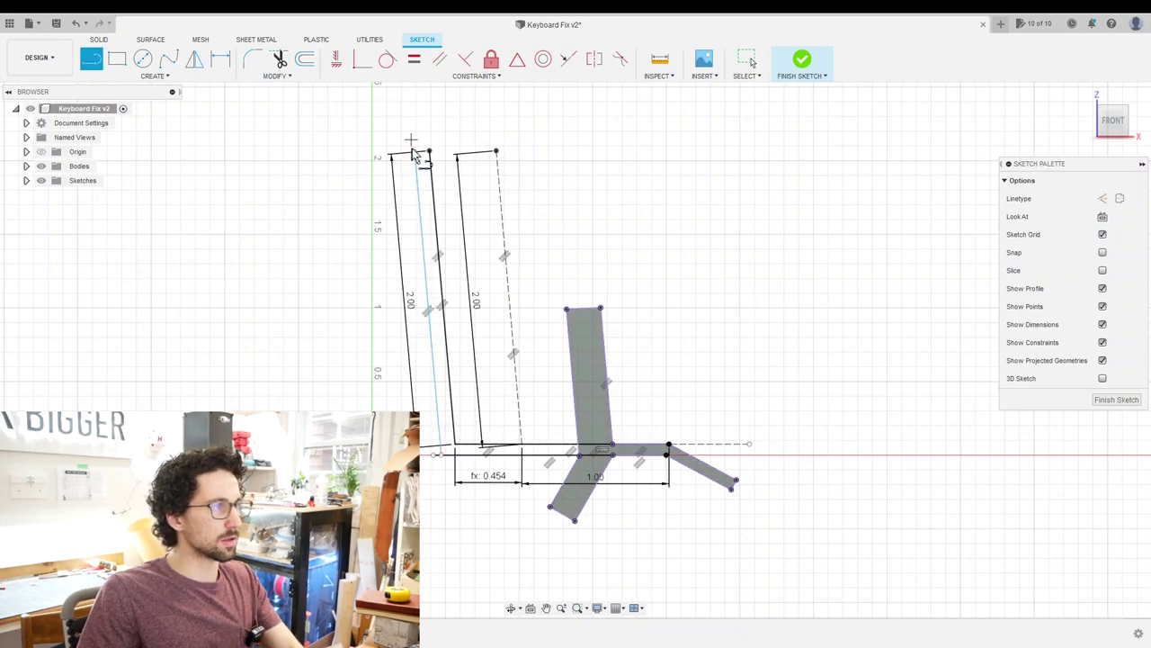
pyautogui.click(418, 158)
pyautogui.press('Escape')
pyautogui.scroll(2, 684, 385)
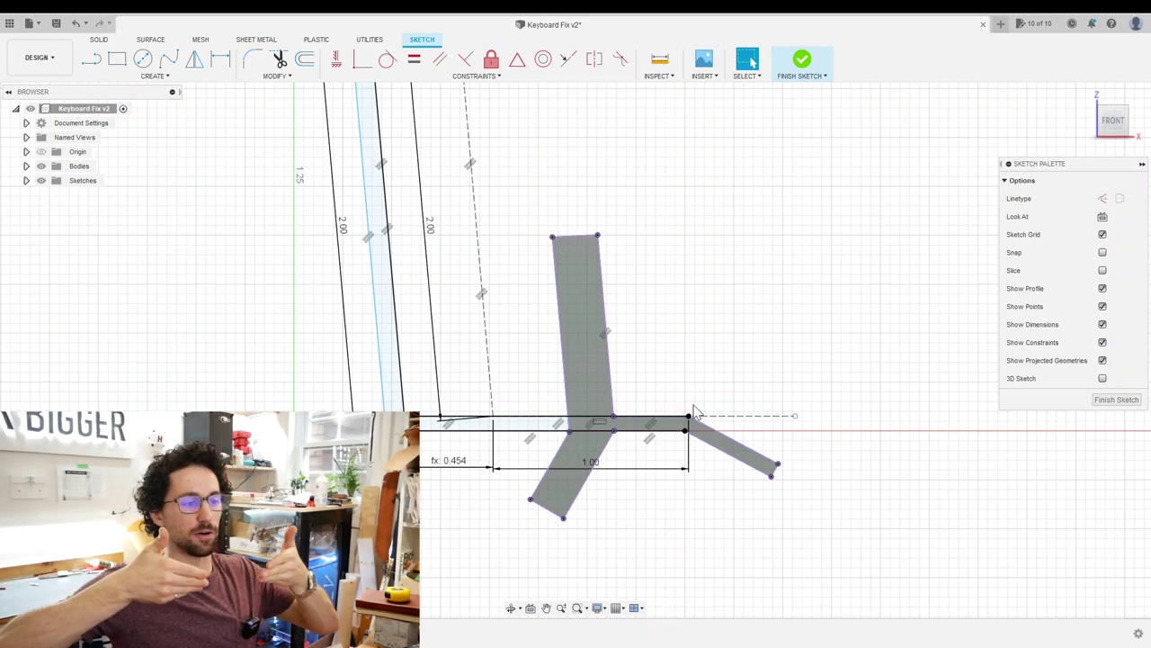
# Draw a 0.05 x 0.05 in lip rectangle at the bar's right end
pyautogui.scroll(2, 694, 412)
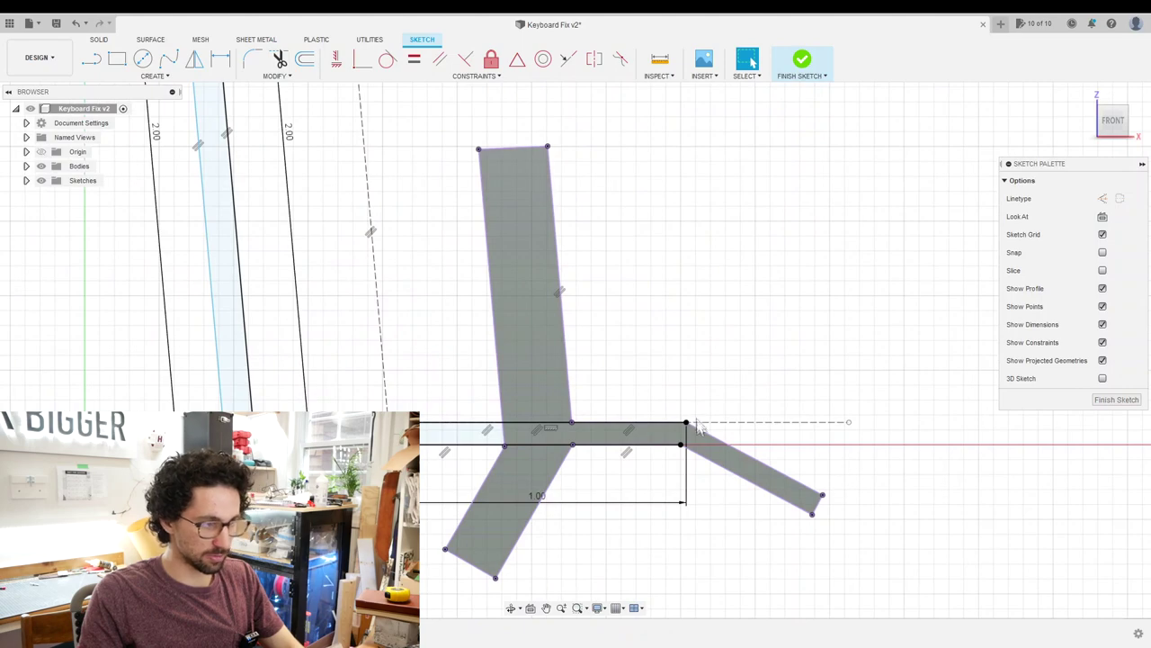
pyautogui.press('r')
pyautogui.click(685, 432)
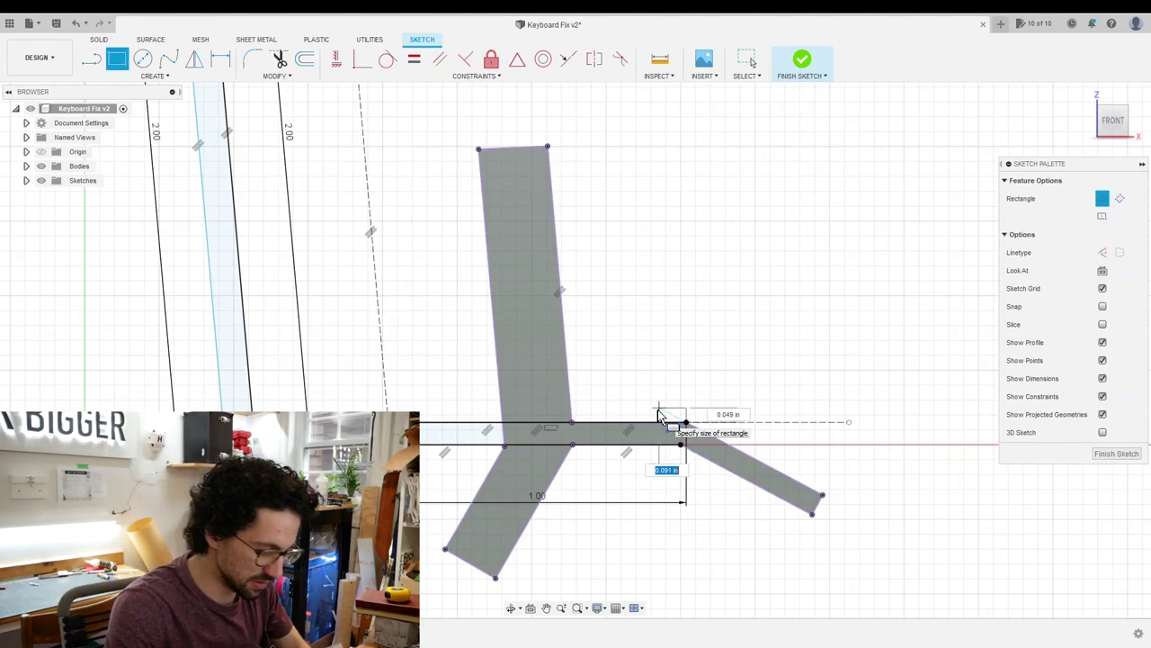
pyautogui.write('0.05')
pyautogui.press('Tab')
pyautogui.write('0')
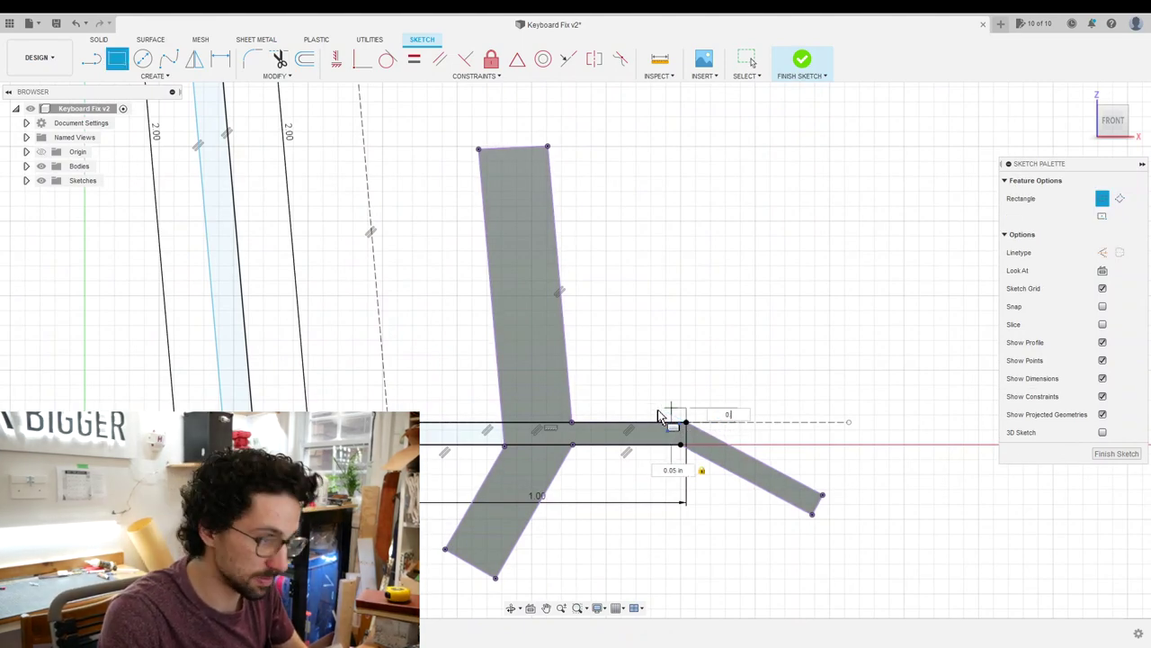
pyautogui.press('Return')
pyautogui.scroll(2, 659, 416)
# Round the lip's top corner with a 0.025 in fillet
pyautogui.press('f')
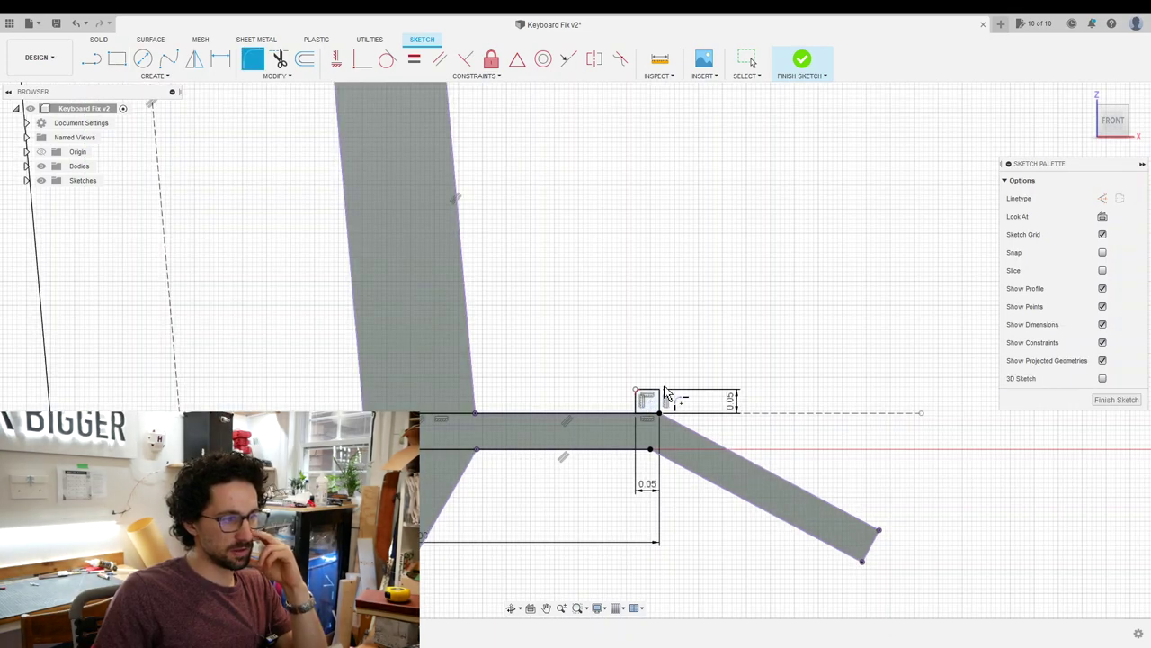
pyautogui.click(661, 391)
pyautogui.write('0.025')
pyautogui.scroll(3, 625, 380)
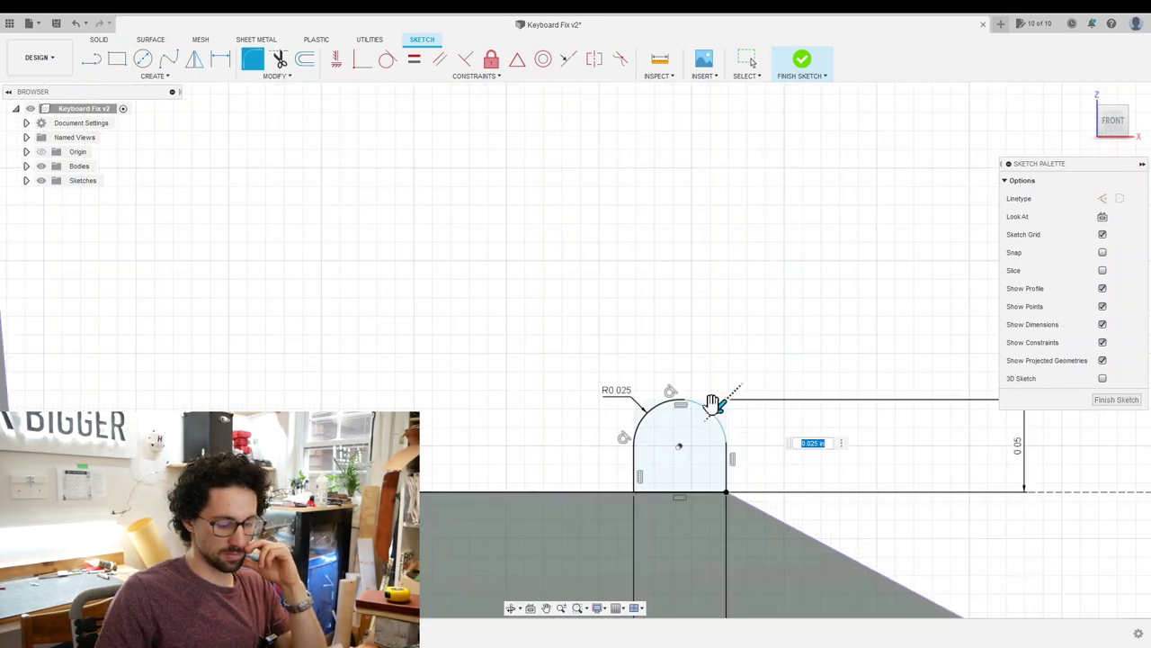
pyautogui.press('Return')
pyautogui.press('Escape')
# Select the right bar and right diagonal leg profiles and view the model at an angle
pyautogui.scroll(-5, 891, 437)
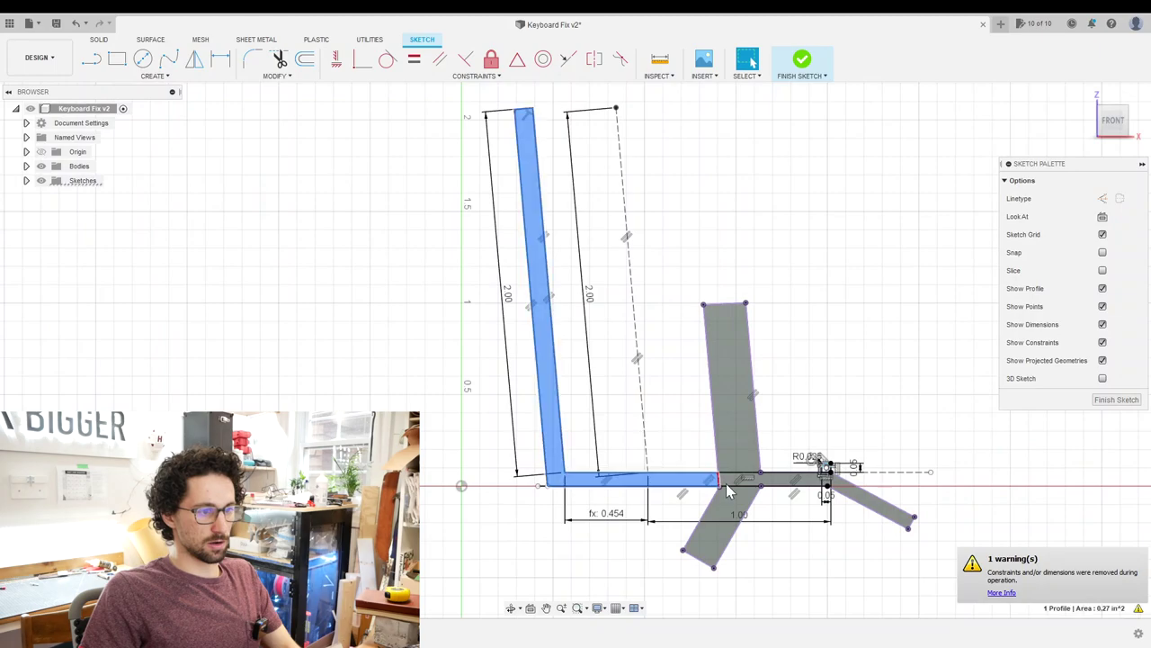
pyautogui.keyDown('ctrl'); pyautogui.click(790, 483); pyautogui.keyUp('ctrl')
pyautogui.keyDown('ctrl'); pyautogui.click(868, 502); pyautogui.keyUp('ctrl')
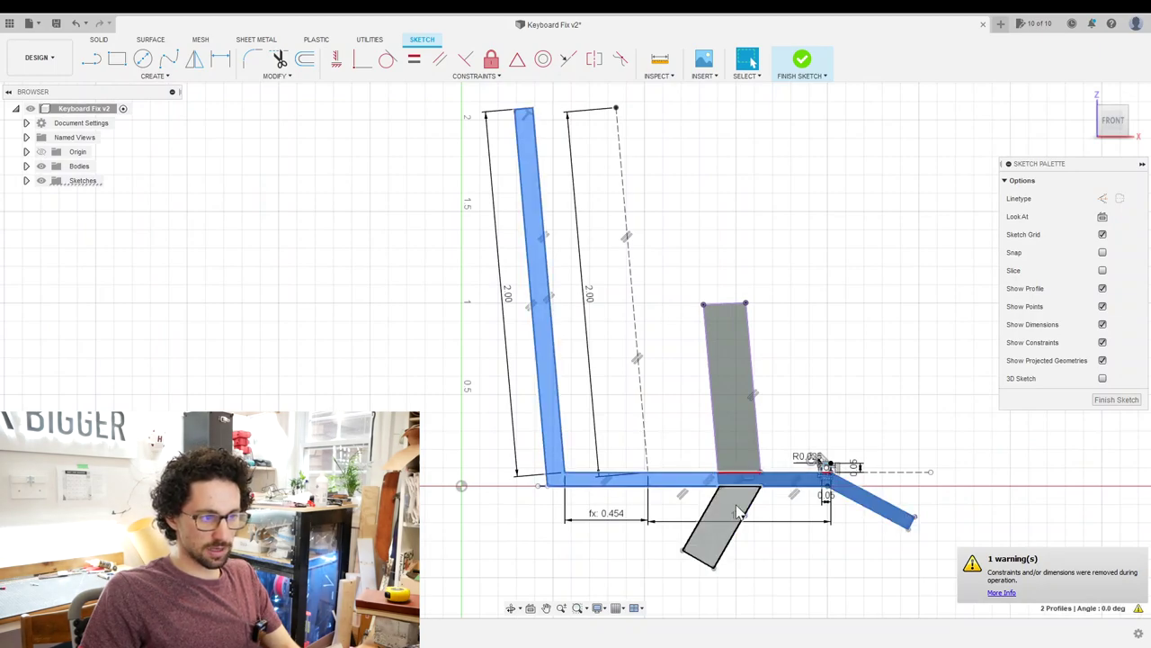
pyautogui.scroll(5, 821, 472)
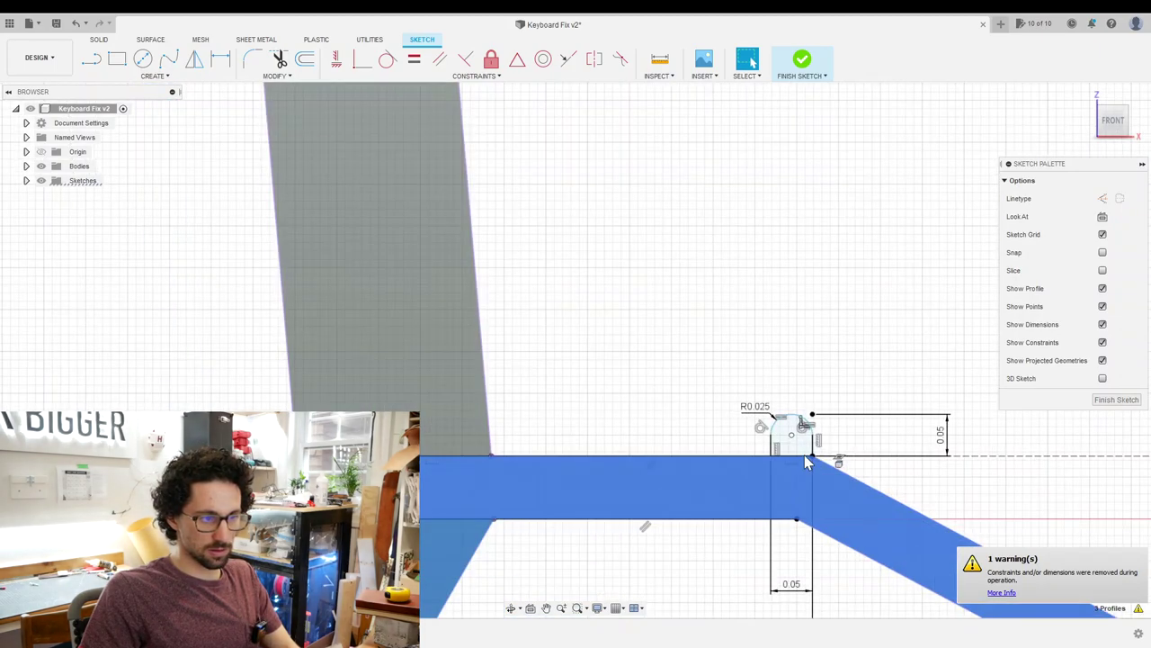
pyautogui.press('F6')
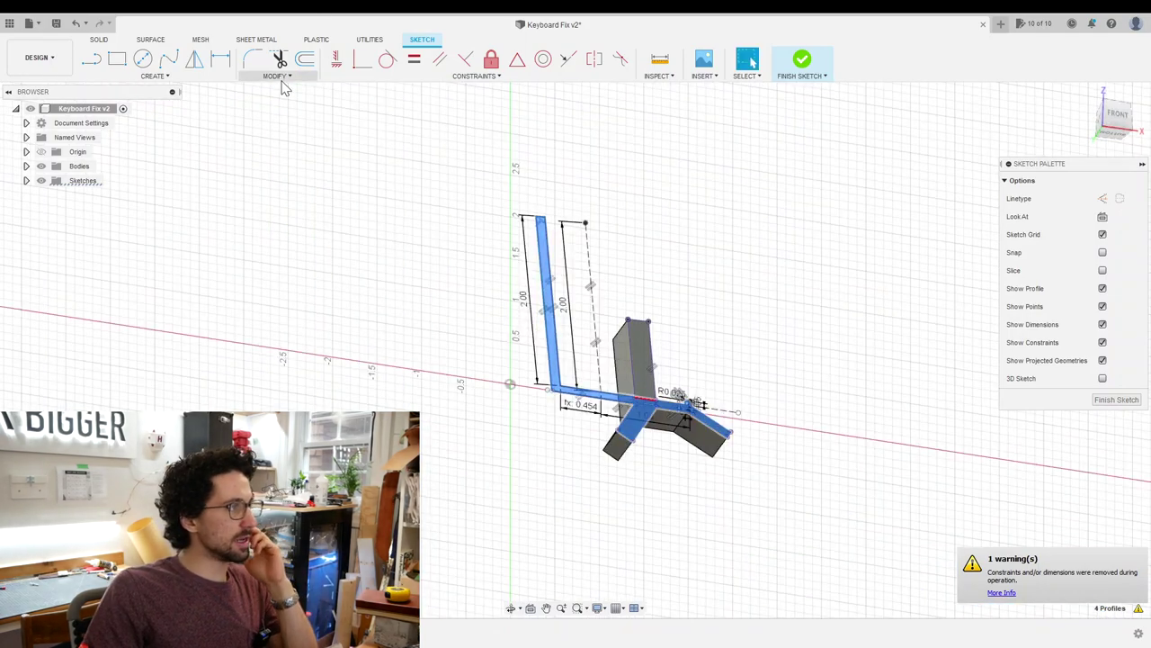
# Add a PieceLength user parameter with a value of 2 in
pyautogui.click(277, 76)
pyautogui.click(281, 196)
pyautogui.click(491, 165)
pyautogui.write('Piece')
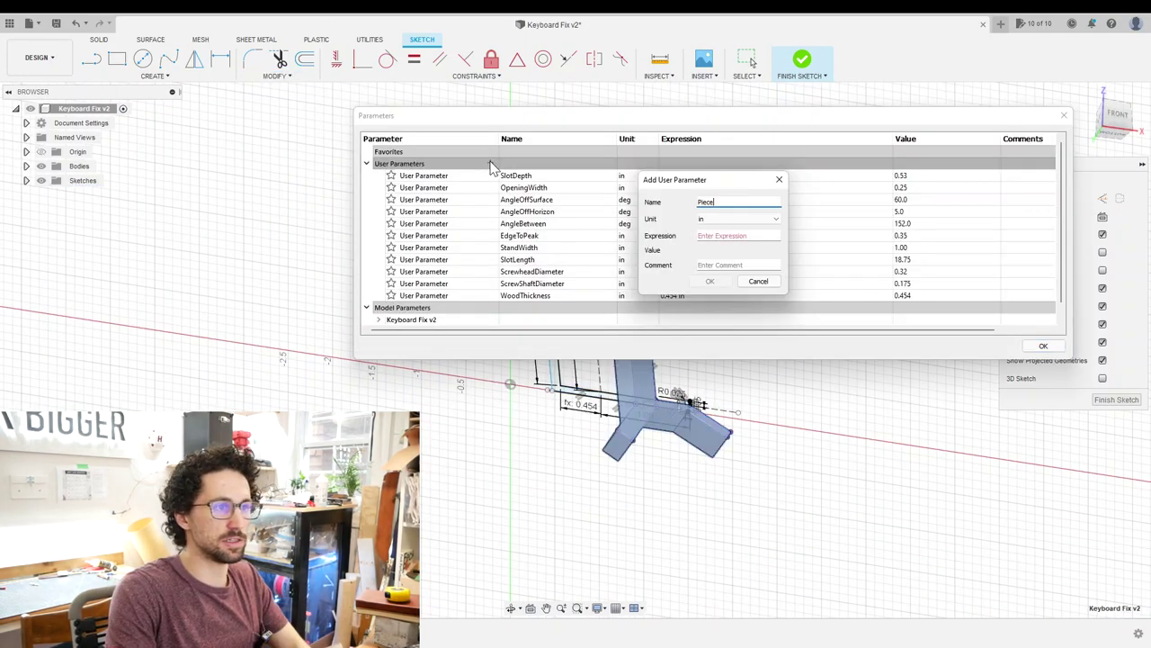
pyautogui.write('Length')
pyautogui.press('Tab')
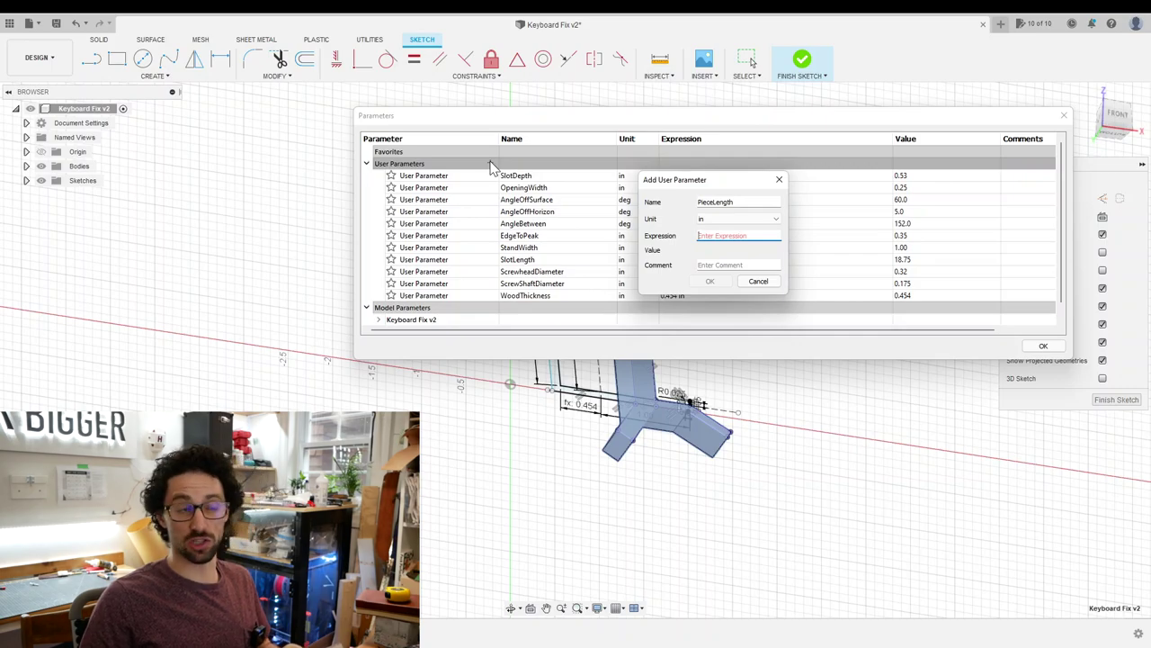
pyautogui.write('2')
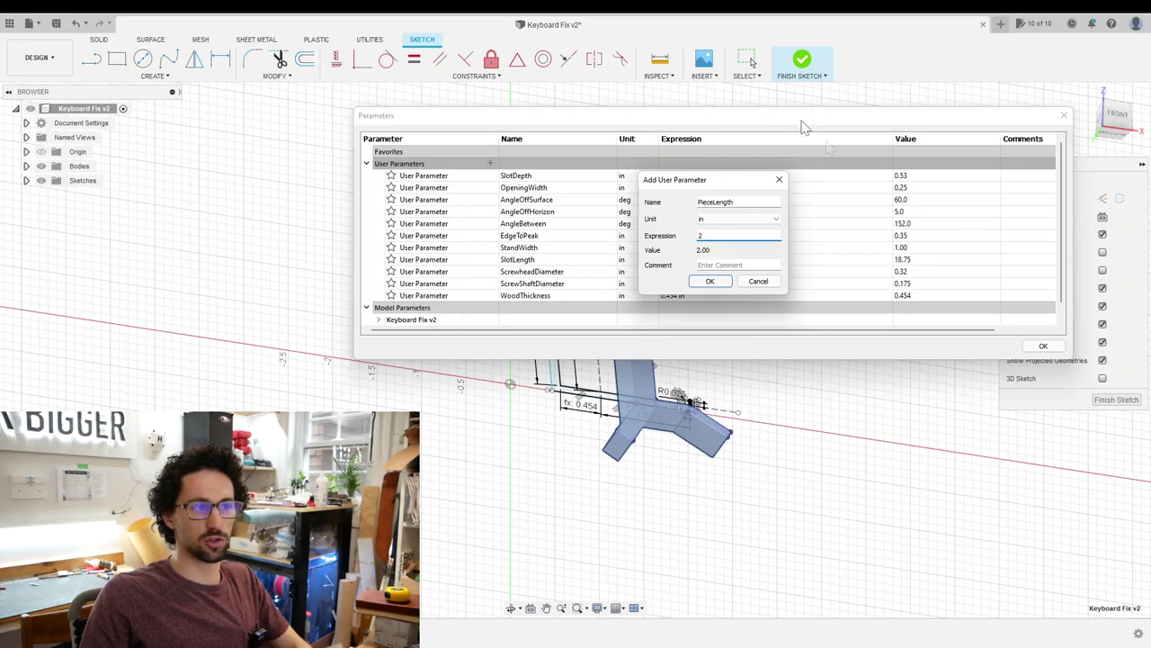
# Extrude the selected bracket profiles into Body2, an upright panel on an angled base
pyautogui.press('Return')
pyautogui.click(1041, 347)
pyautogui.write('e')
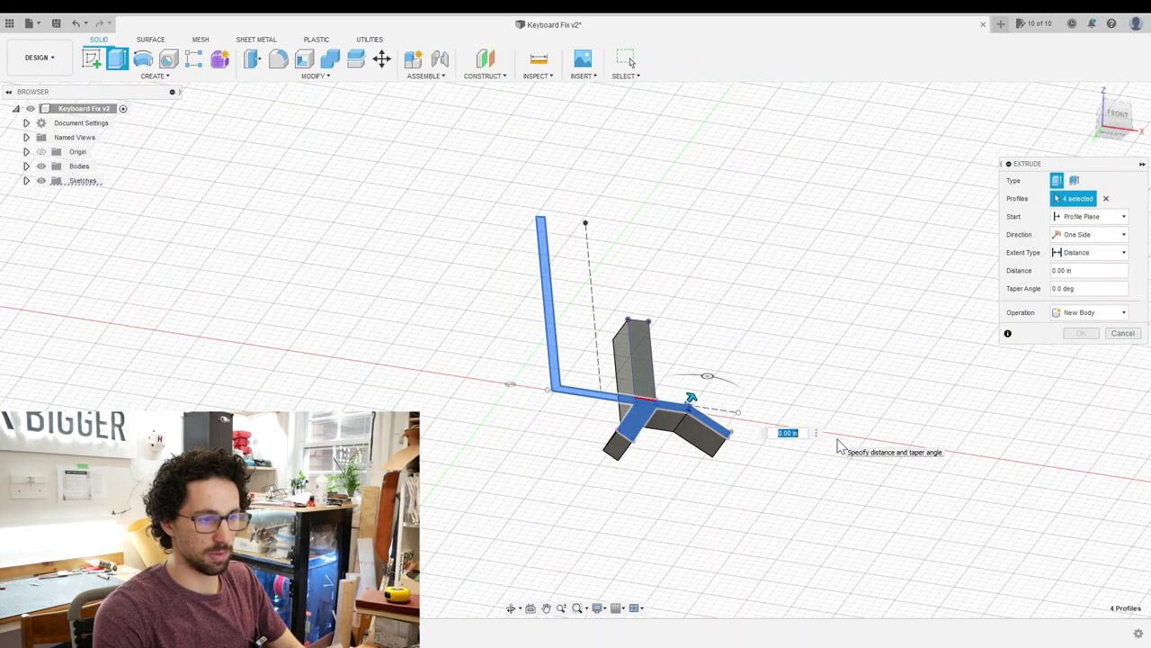
pyautogui.write('thickness')
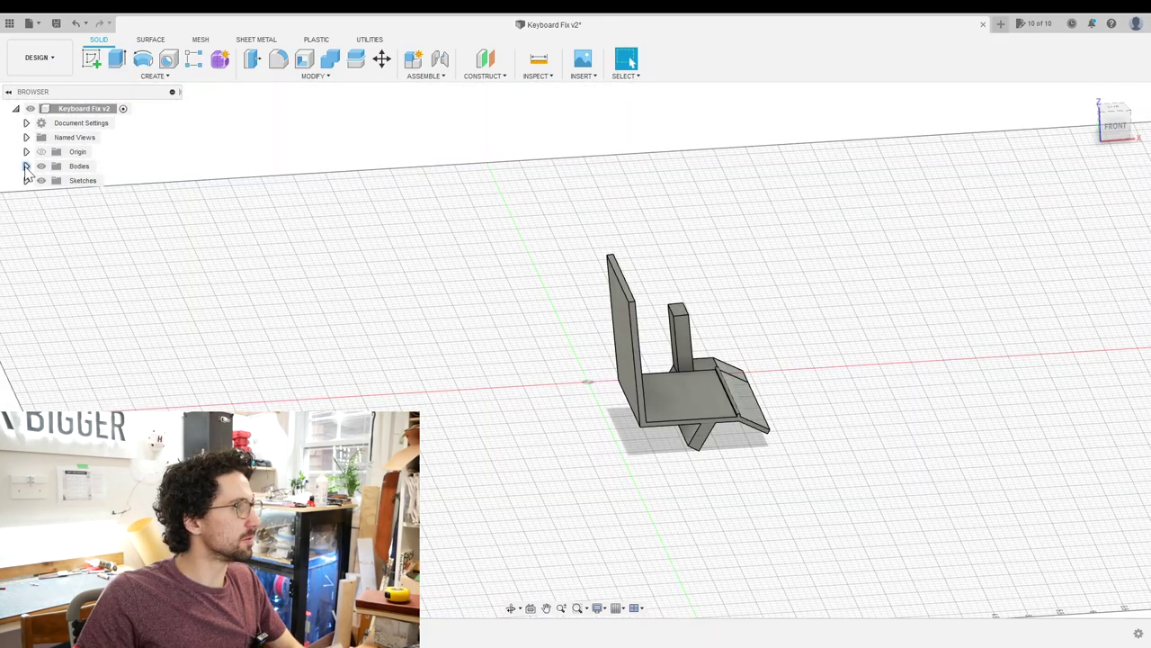
pyautogui.click(26, 167)
# Hide Body1 and orbit to a low front view of the bracket
pyautogui.click(51, 180)
pyautogui.keyDown('shift'); pyautogui.moveTo(869, 401); pyautogui.dragTo(811, 367, button='middle'); pyautogui.keyUp('shift')
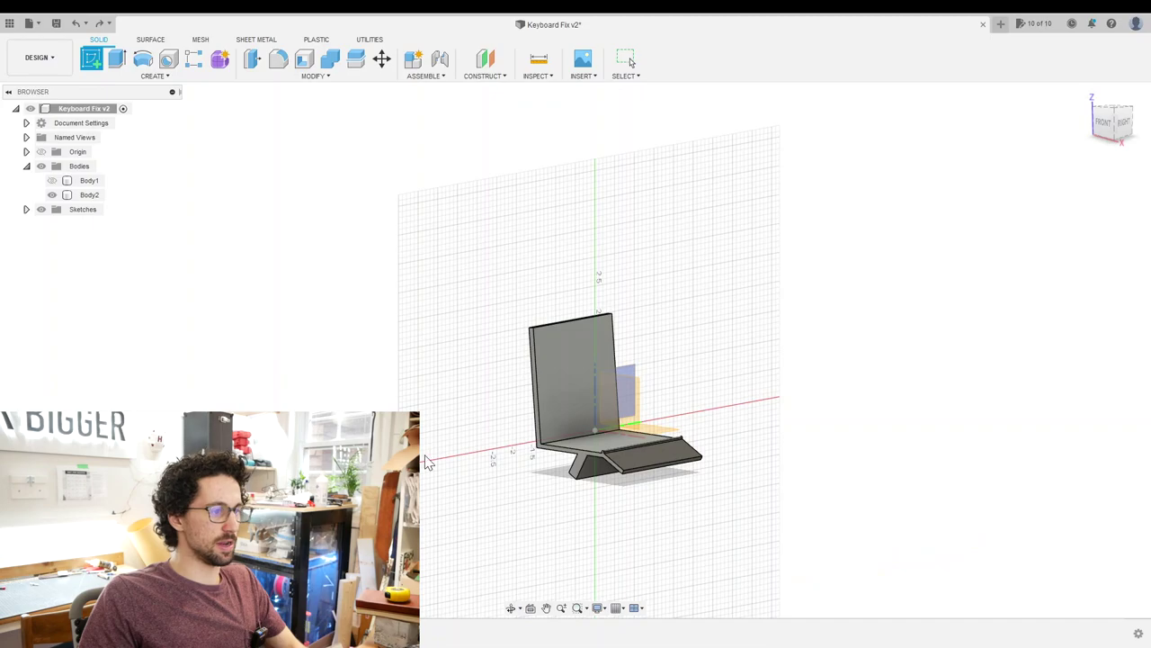
pyautogui.keyDown('shift'); pyautogui.moveTo(429, 462); pyautogui.dragTo(532, 439, button='middle'); pyautogui.keyUp('shift')
# Sketch a 0.5 in line down from the upright plate's top edge and a second lower point
pyautogui.click(598, 353)
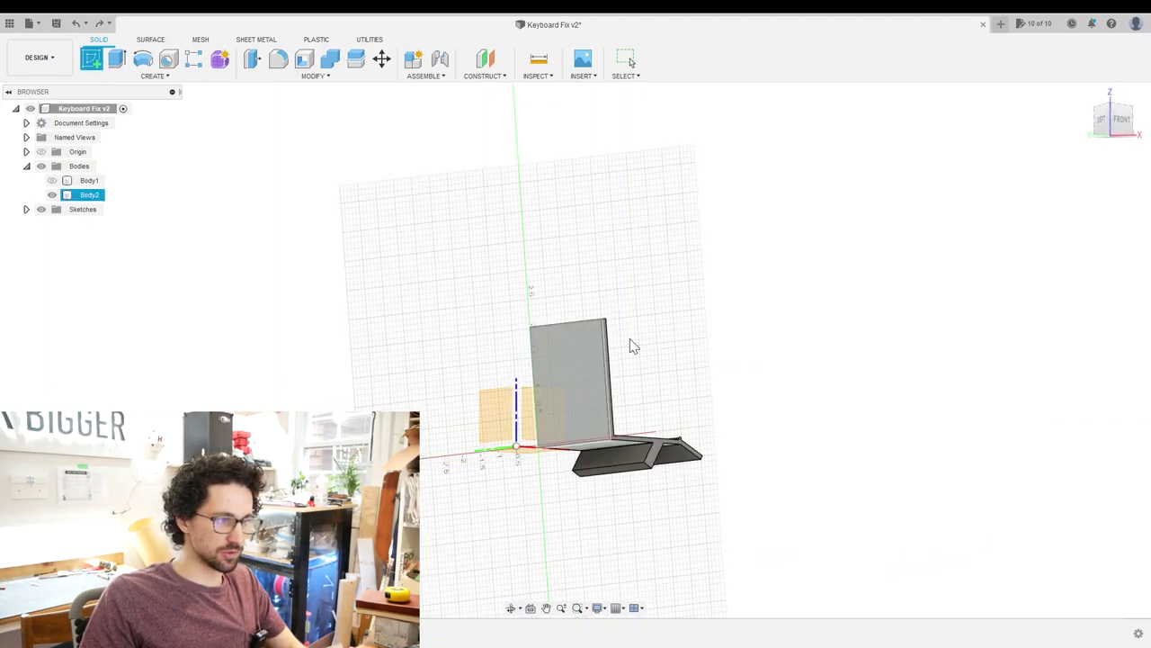
pyautogui.press('l')
pyautogui.click(554, 248)
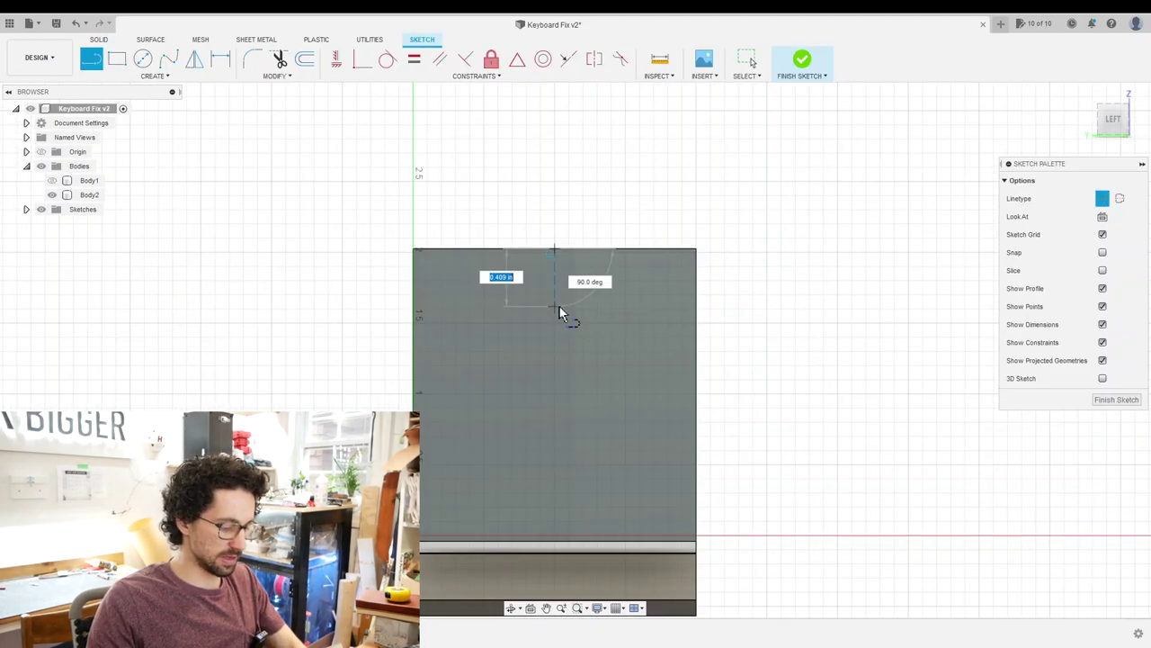
pyautogui.write('0.5')
pyautogui.press('Return')
pyautogui.press('Escape')
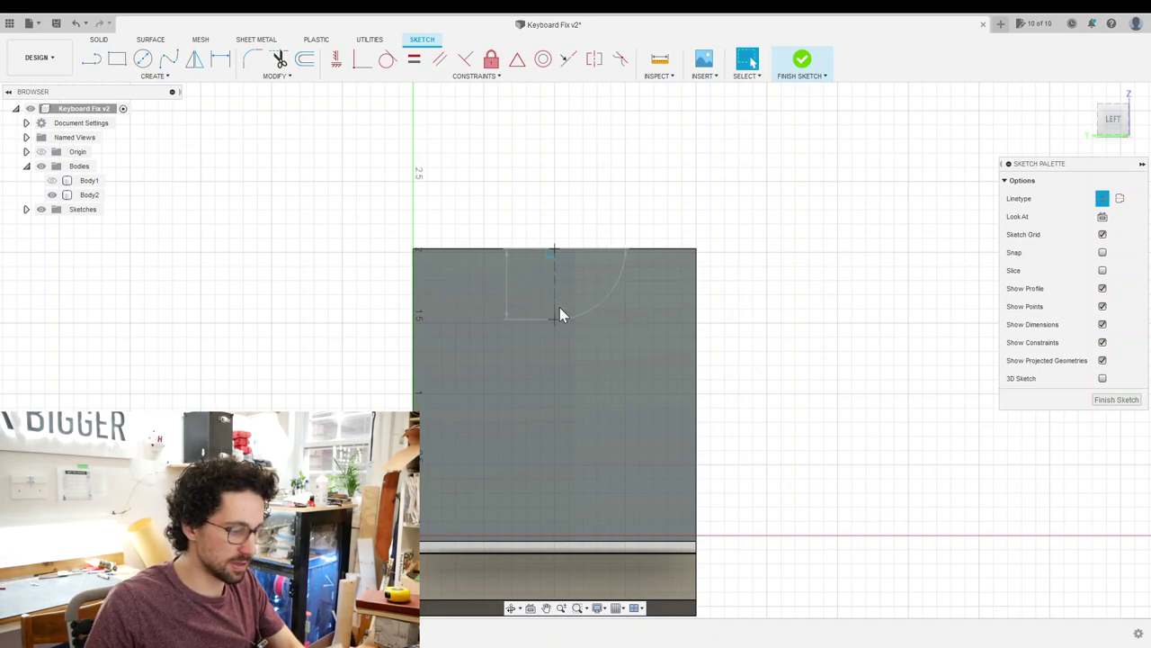
pyautogui.press('l')
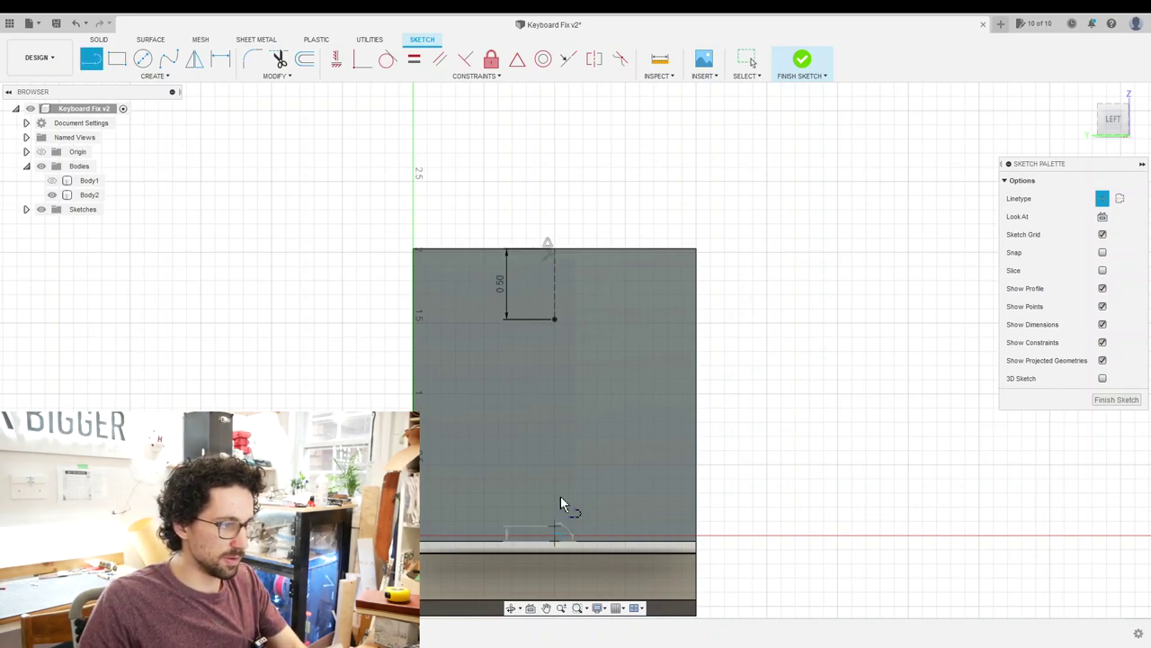
pyautogui.click(561, 504)
# Cut countersunk holes at both sketch points, sized by ScrewheadDiameter and ScrewShaftDiameter
pyautogui.press('h')
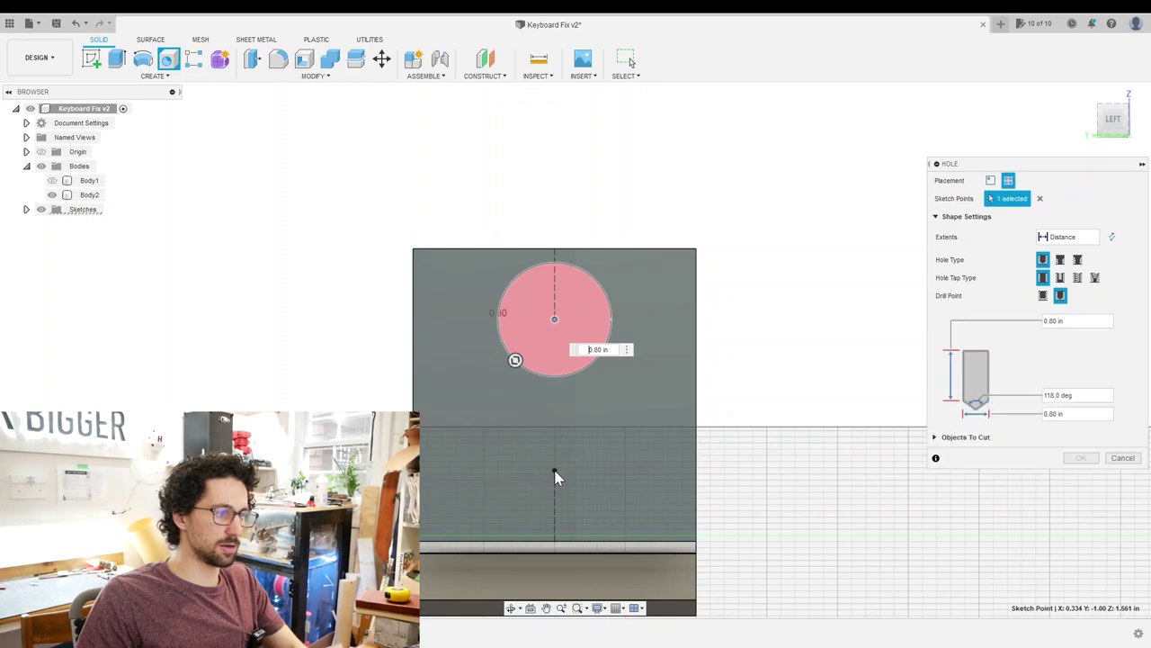
pyautogui.click(554, 471)
pyautogui.click(1077, 259)
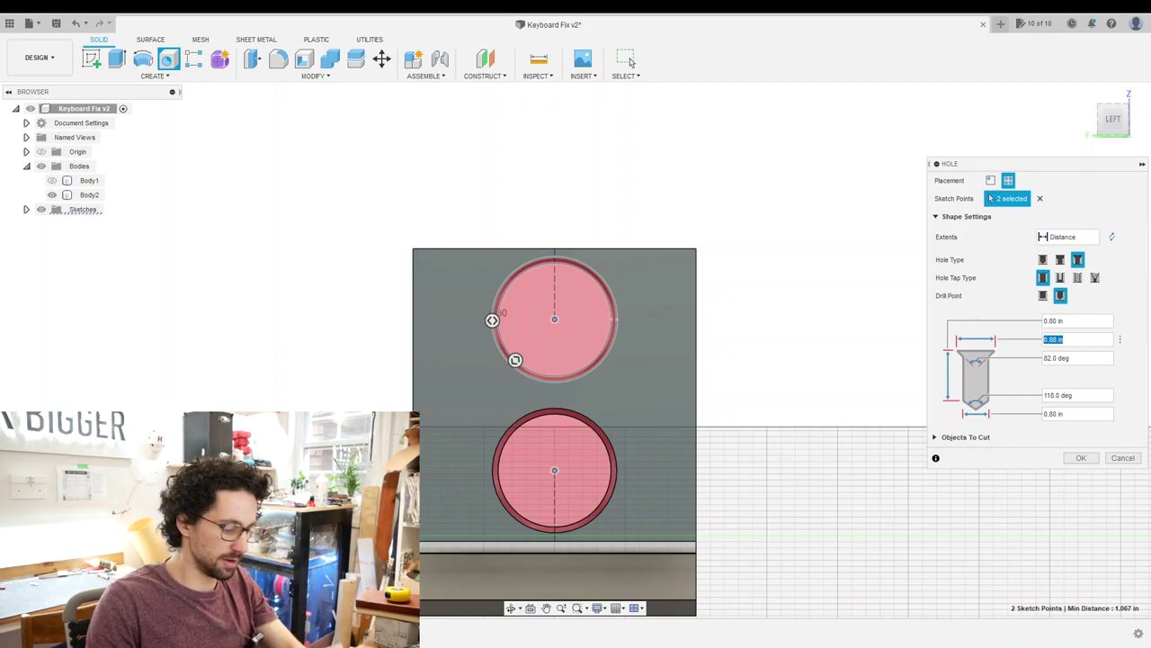
pyautogui.write('ScrewheadDiameter')
pyautogui.press('Return')
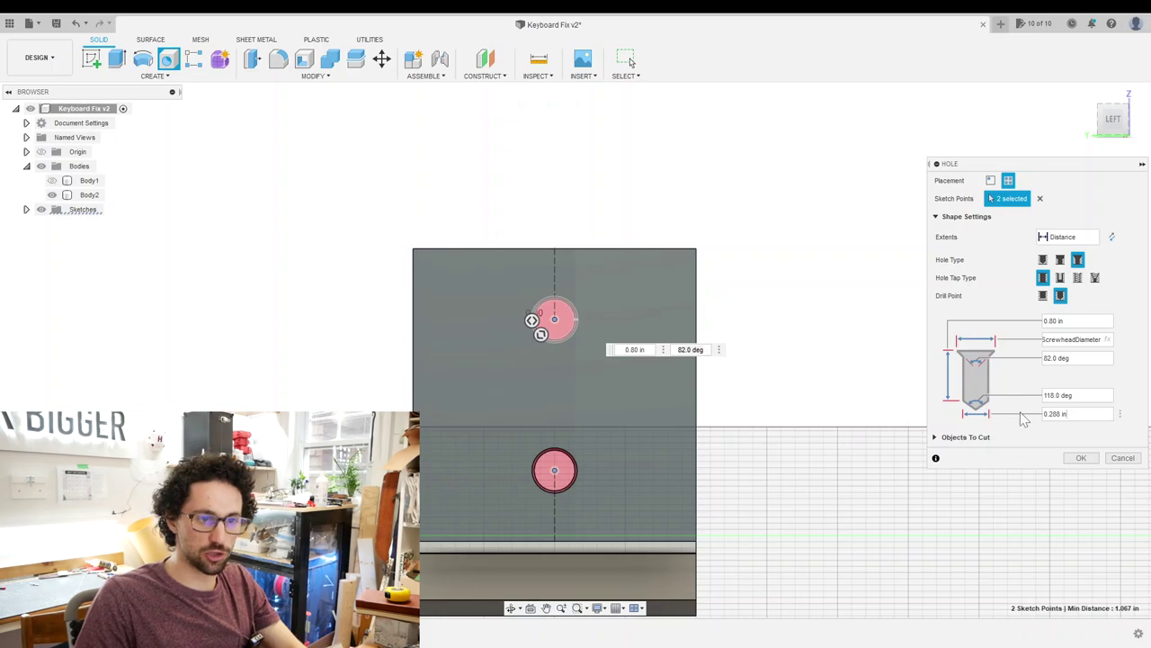
pyautogui.write('ScrewShaftDiameter')
pyautogui.keyDown('shift'); pyautogui.moveTo(684, 359); pyautogui.dragTo(792, 359, button='middle'); pyautogui.keyUp('shift')
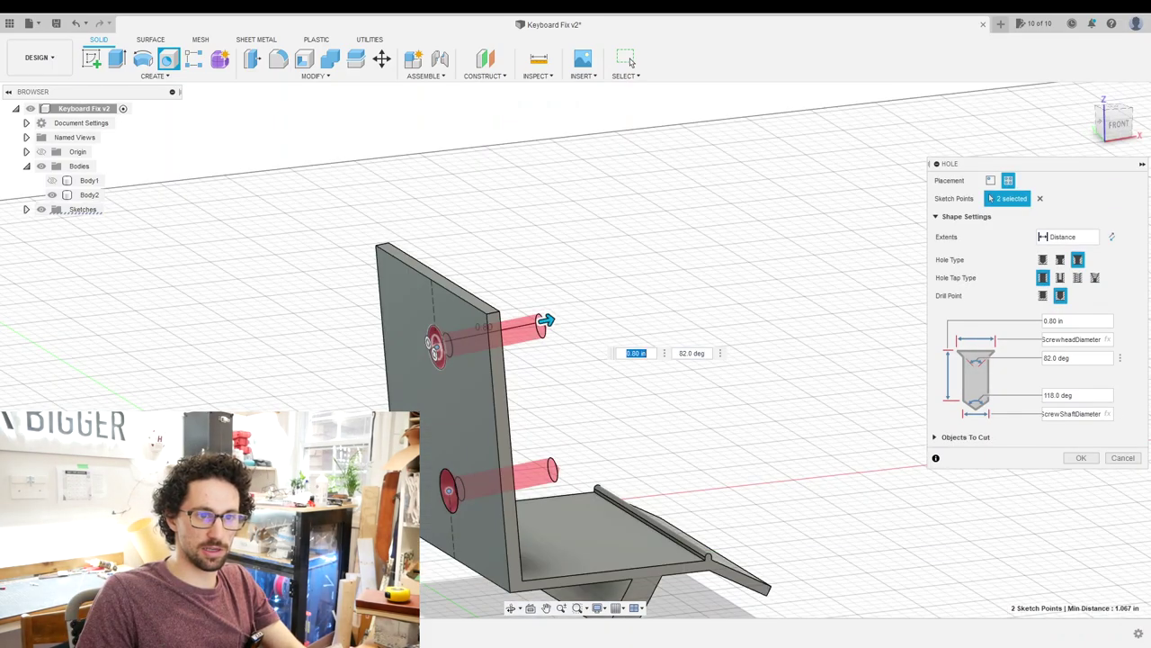
pyautogui.press('Return')
pyautogui.keyDown('shift'); pyautogui.moveTo(792, 315); pyautogui.dragTo(599, 314, button='middle'); pyautogui.keyUp('shift')
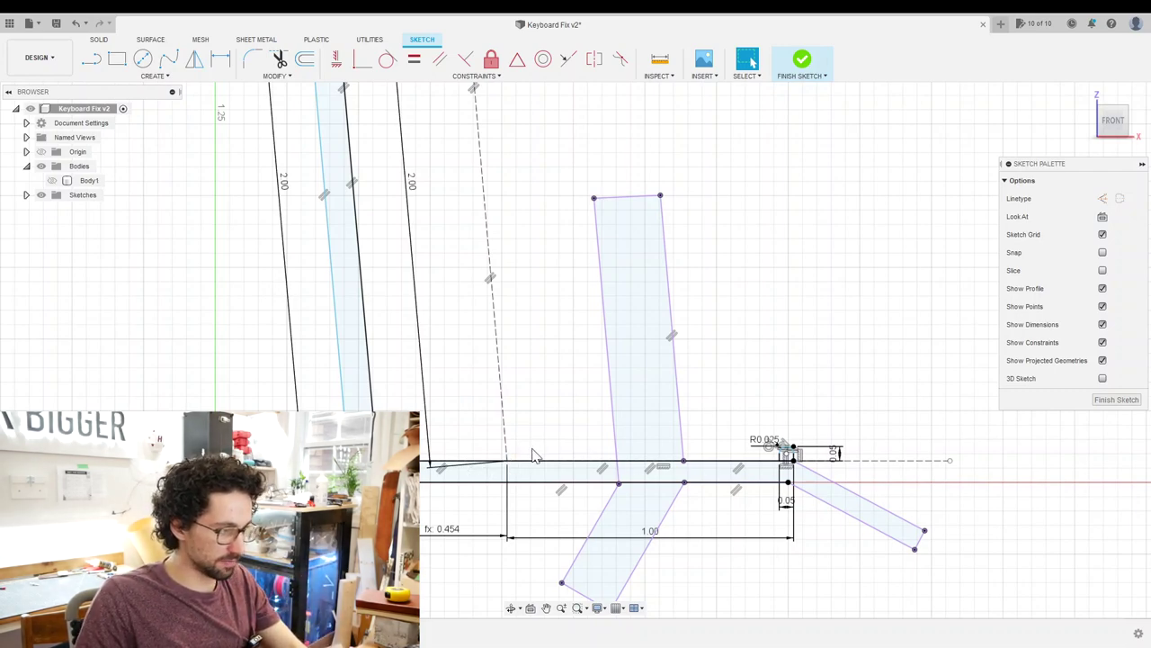
# Draw a second rounded lip on the base and add its profile to Extrude2
pyautogui.press('r')
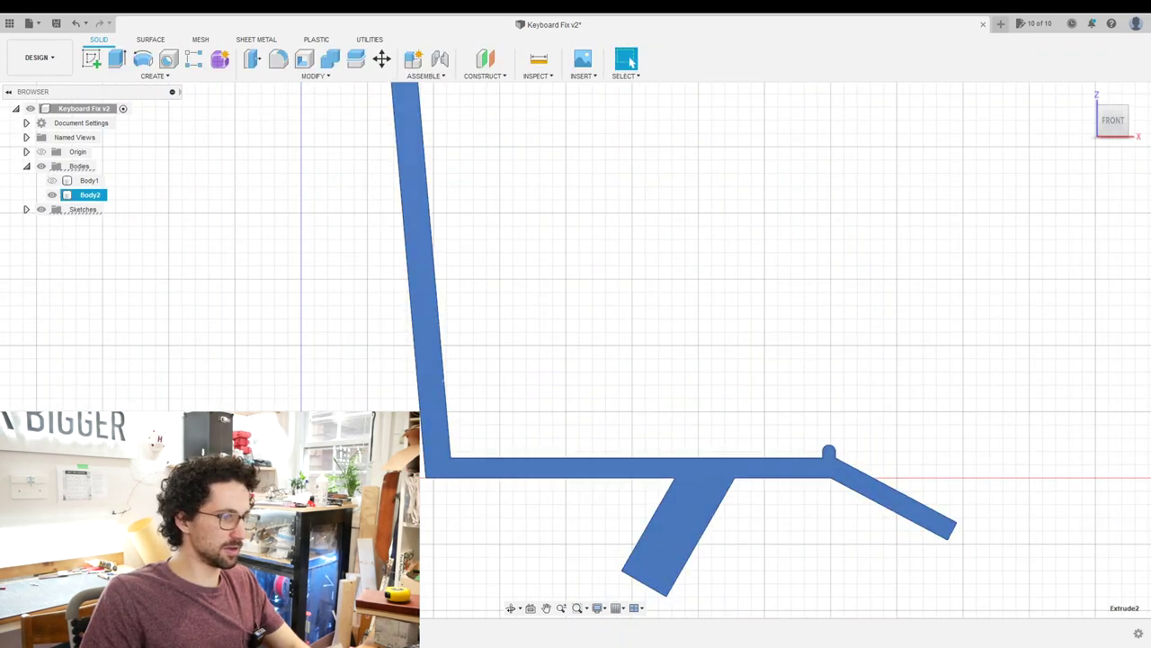
pyautogui.scroll(3, 581, 452)
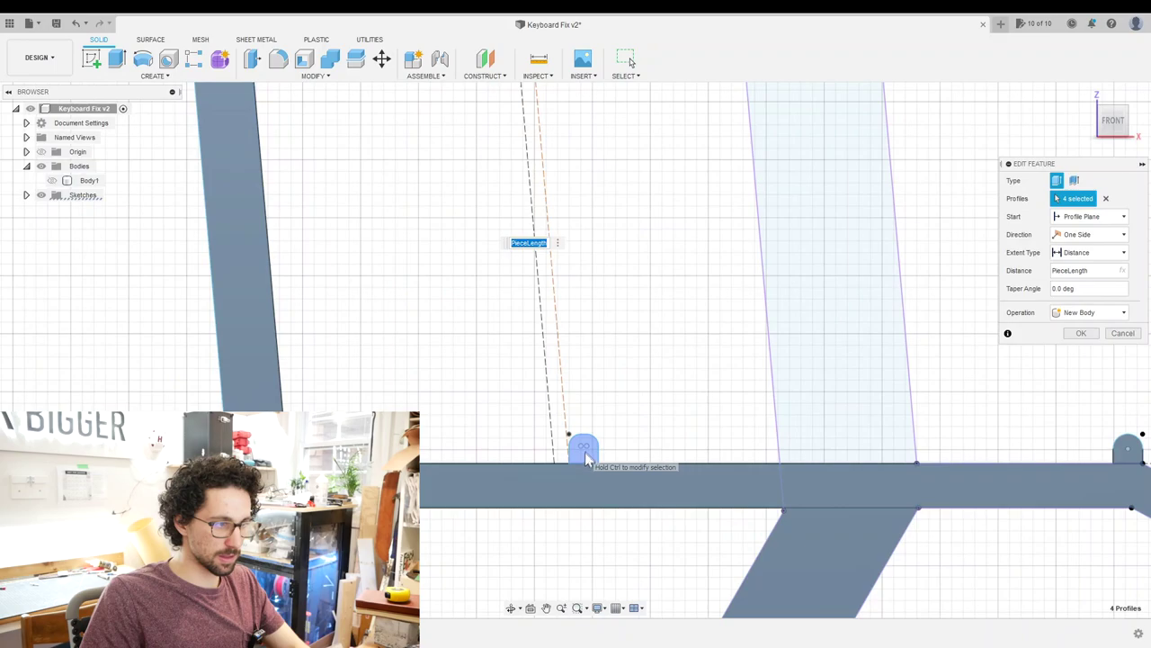
pyautogui.click(796, 456)
pyautogui.scroll(-3, 794, 468)
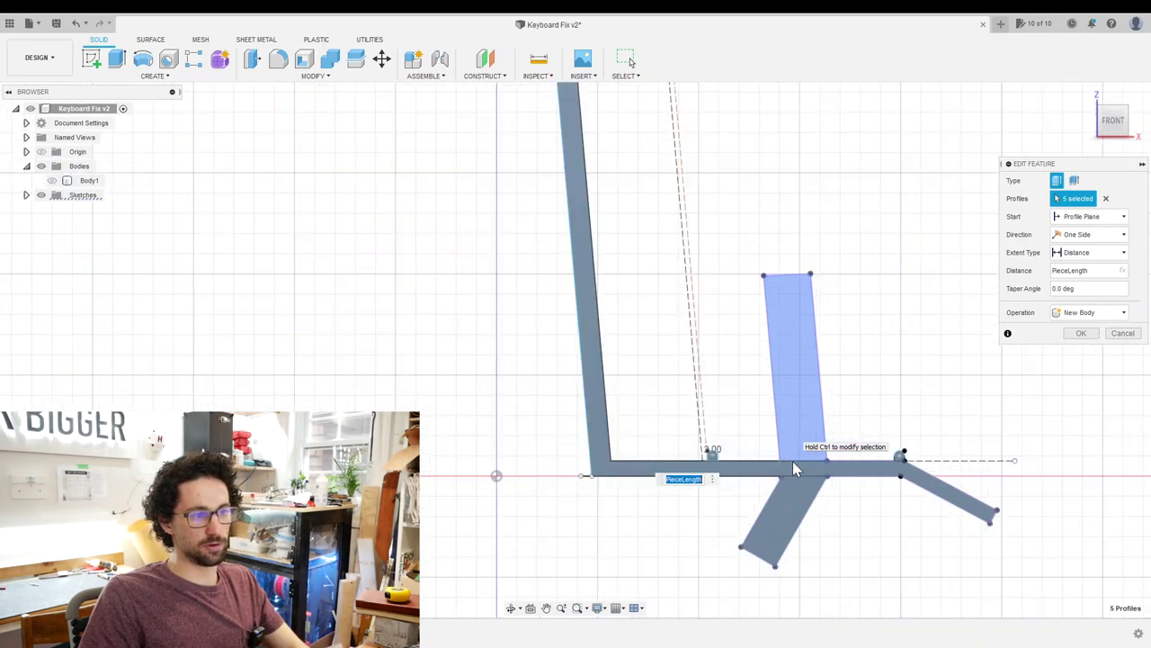
pyautogui.scroll(-2, 836, 499)
pyautogui.press('Return')
pyautogui.moveTo(882, 531)
pyautogui.keyDown('shift'); pyautogui.mouseDown(button='middle')
pyautogui.moveTo(1013, 398)
pyautogui.moveTo(1008, 414)
pyautogui.moveTo(1030, 425)
pyautogui.moveTo(822, 415)
pyautogui.mouseUp(button='middle'); pyautogui.keyUp('shift')
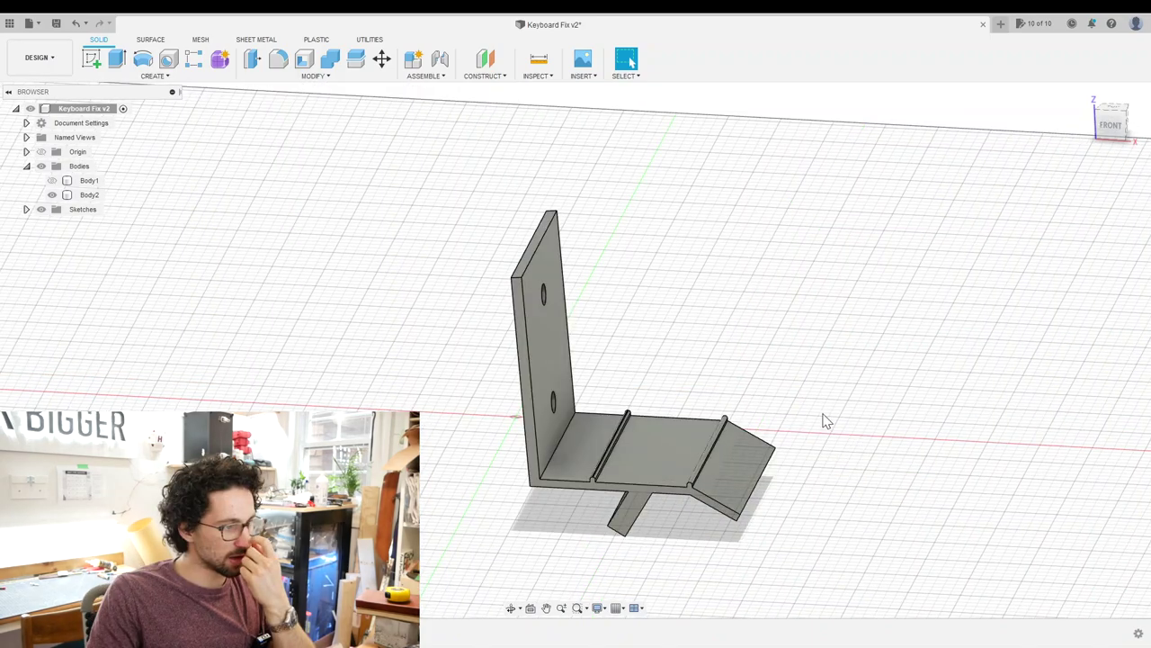